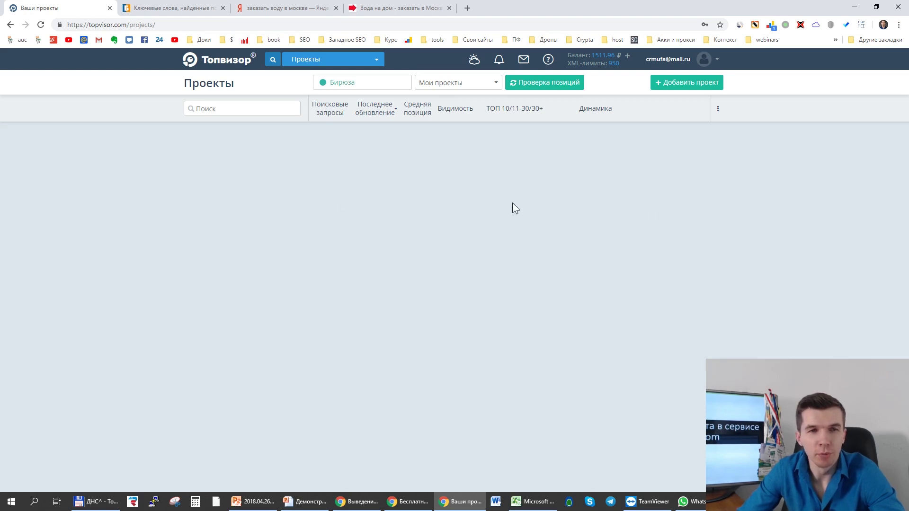
pyautogui.click(688, 87)
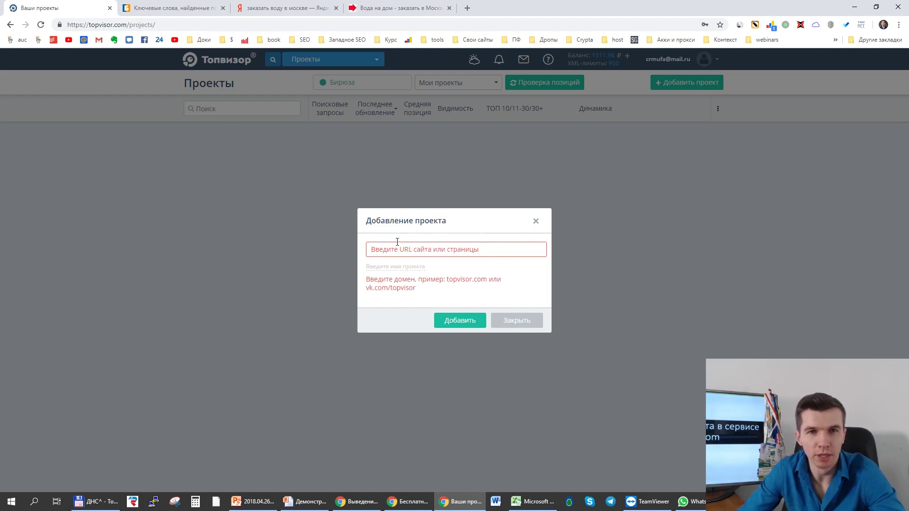
pyautogui.click(403, 8)
pyautogui.click(76, 7)
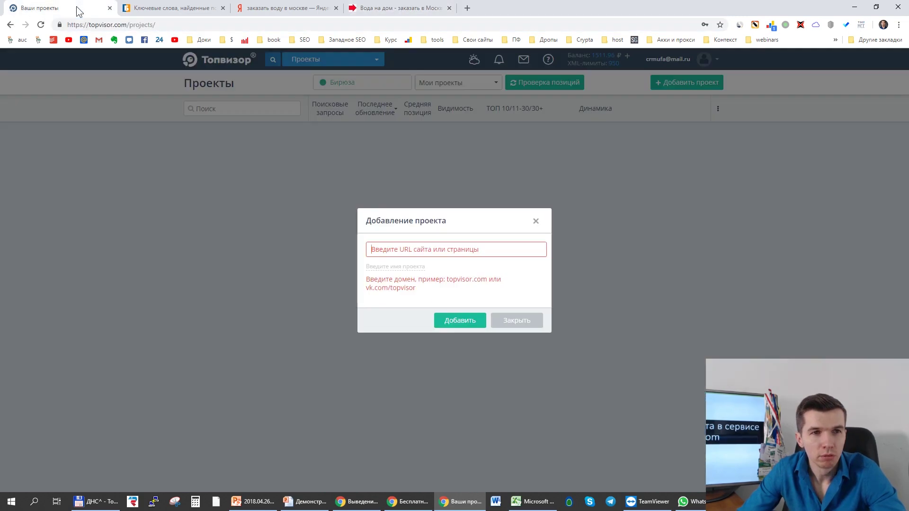
pyautogui.write('http://voda-nadom.com/')
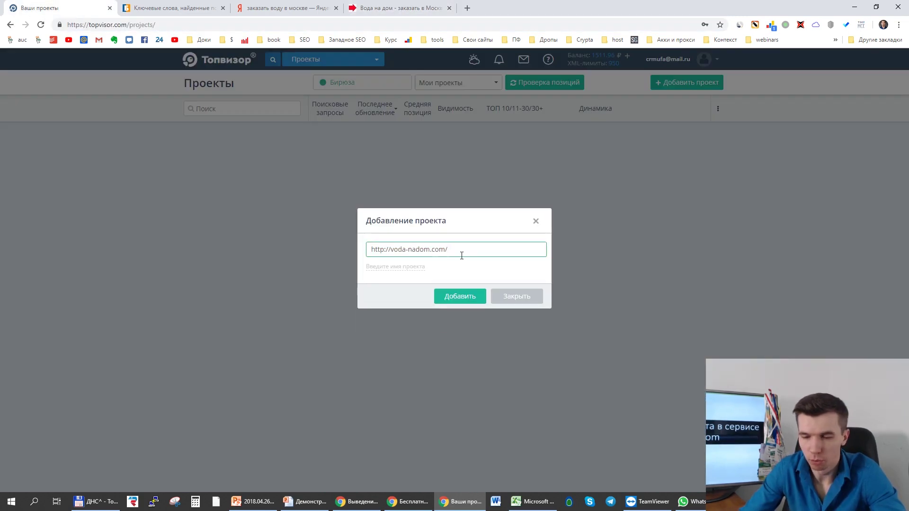
# Step: Trim the project address to voda-nadom.com, without the protocol and trailing slash, and add the project
pyautogui.press('BackSpace')
pyautogui.press('Home')
pyautogui.press('Delete')
pyautogui.press('Delete')
pyautogui.press('Delete')
pyautogui.press('Delete')
pyautogui.press('Delete')
pyautogui.press('Delete')
pyautogui.press('Delete')
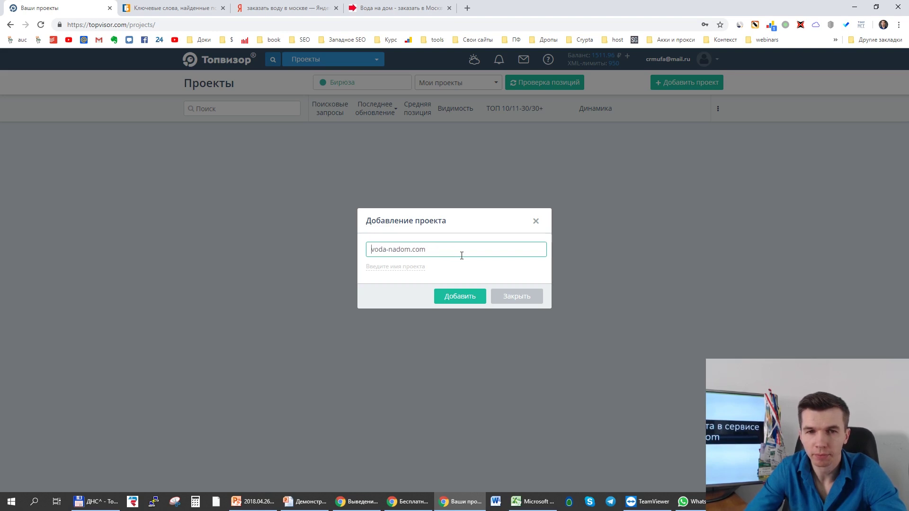
pyautogui.hotkey('ctrl', 'a')
pyautogui.click(444, 297)
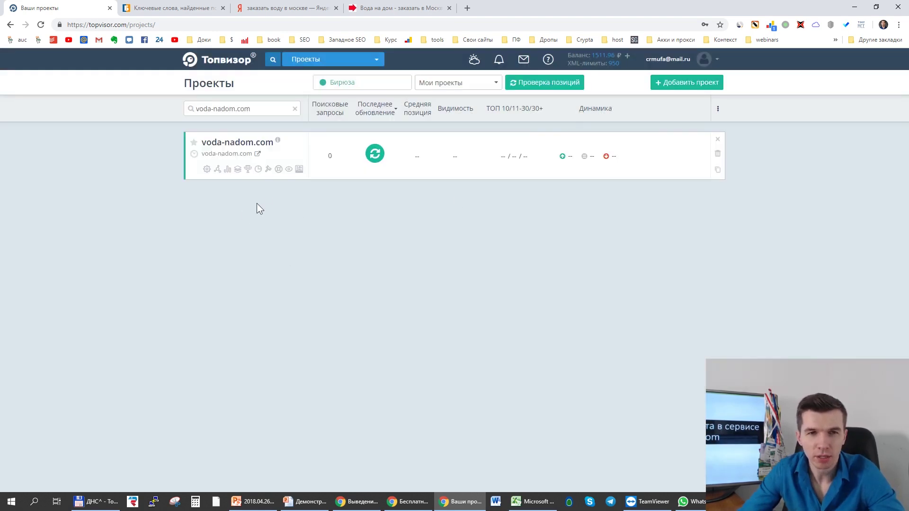
# Step: In the voda-nadom.com project's settings, add the Yandex search engine with the region Москва [213]
pyautogui.click(207, 169)
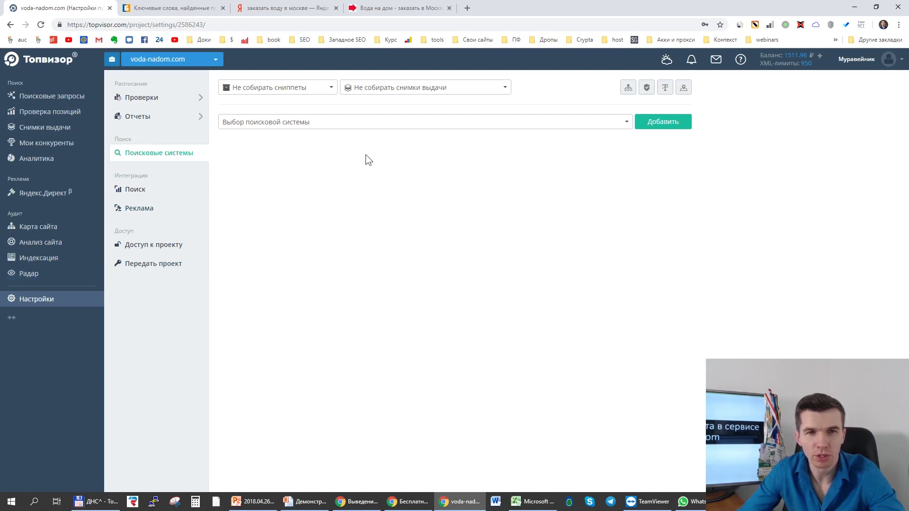
pyautogui.click(349, 124)
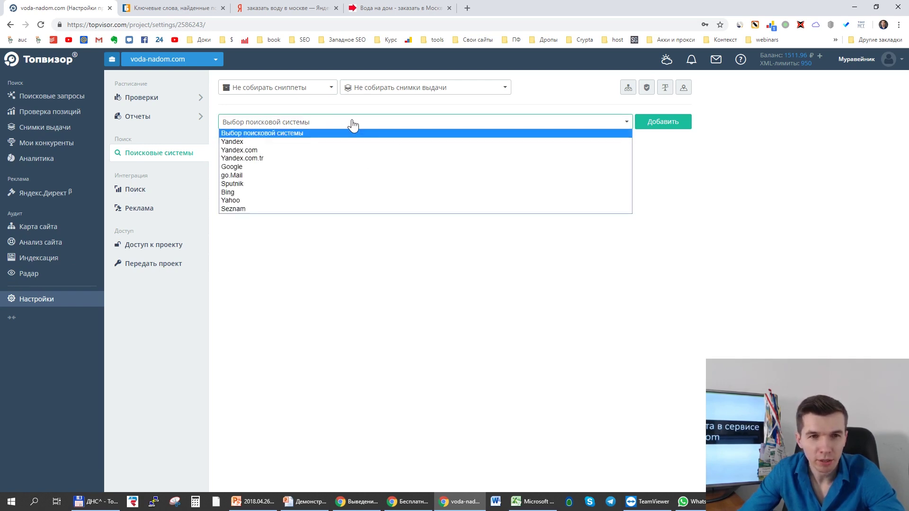
pyautogui.click(304, 142)
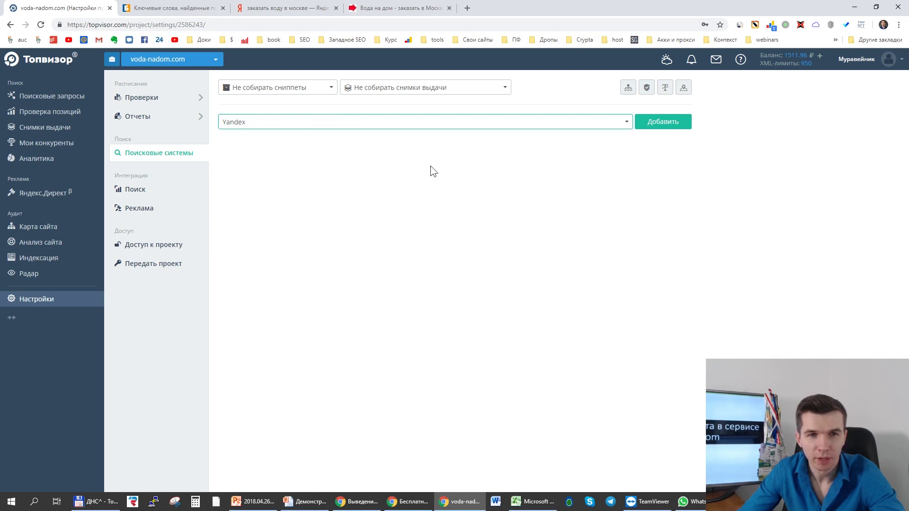
pyautogui.click(662, 126)
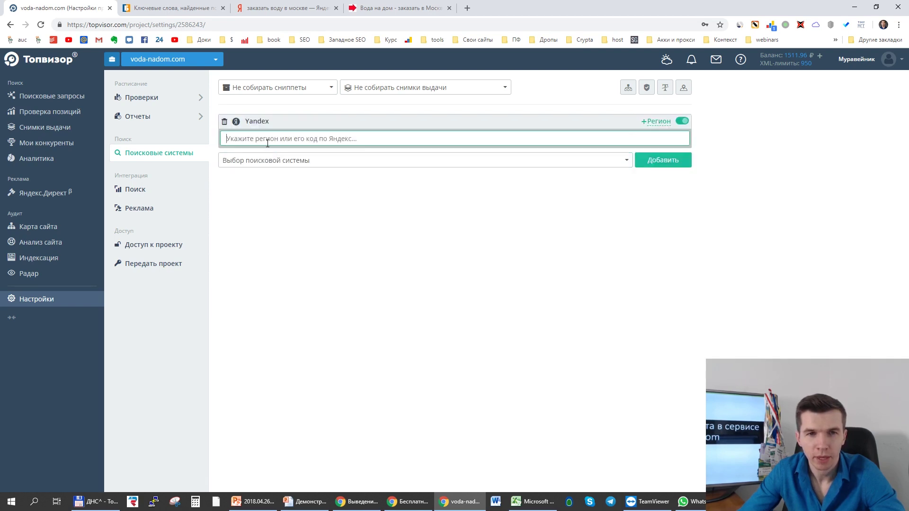
pyautogui.write('М')
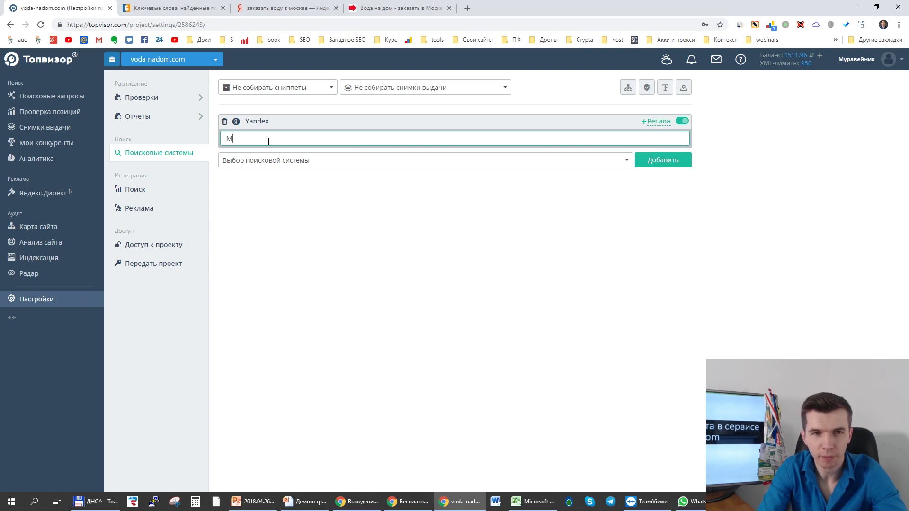
pyautogui.write('осква')
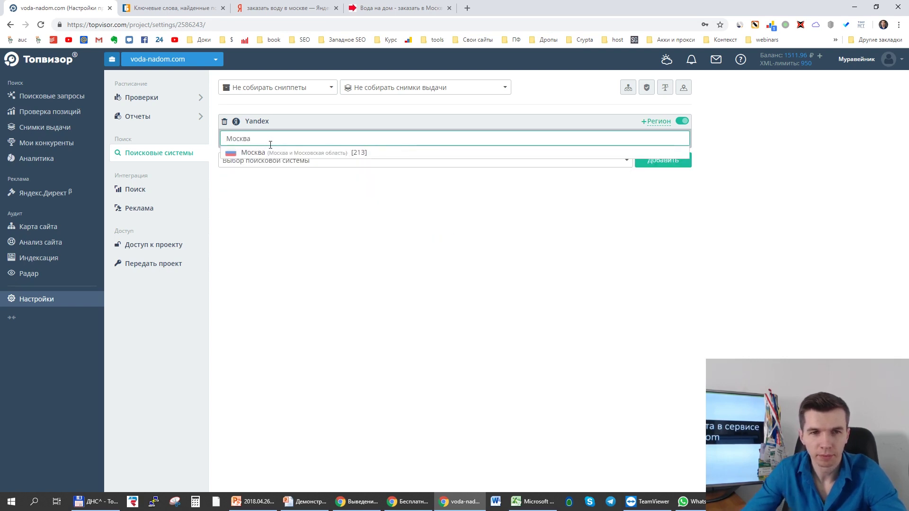
pyautogui.click(272, 151)
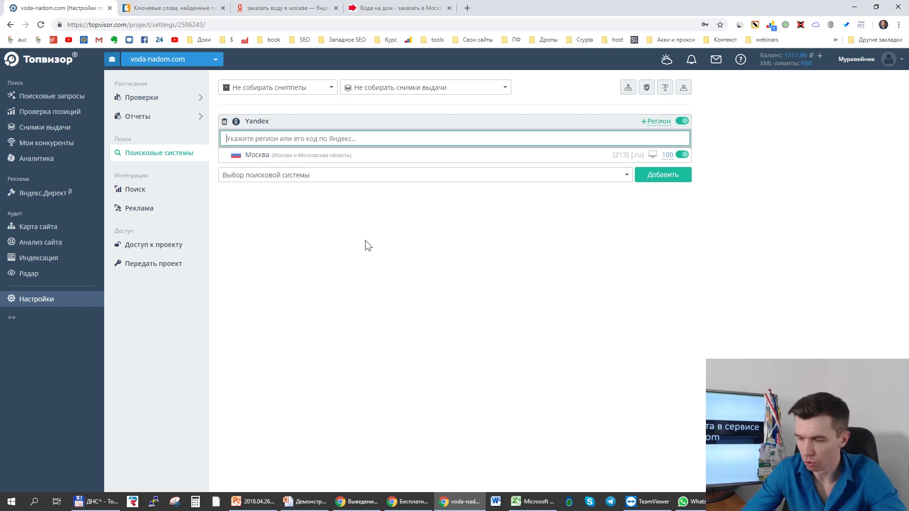
# Step: Look up a Yandex region by its code 213, then clear the region search
pyautogui.write('213')
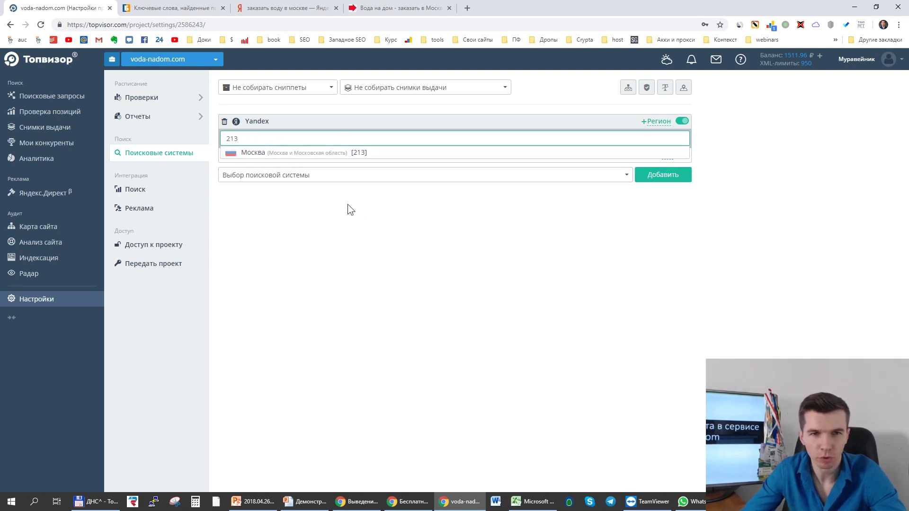
pyautogui.doubleClick(239, 136)
pyautogui.press('Return')
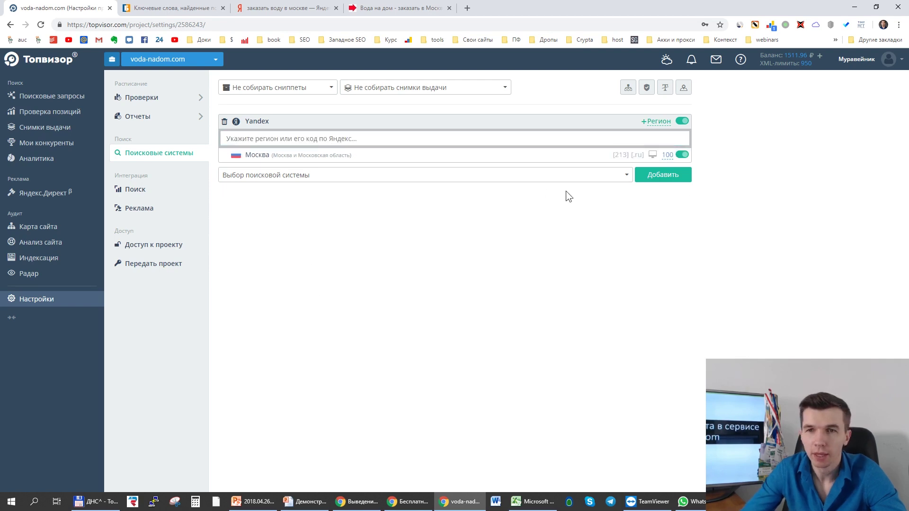
# Step: View the device options available for Yandex's Москва region without changing the device
pyautogui.moveTo(608, 160)
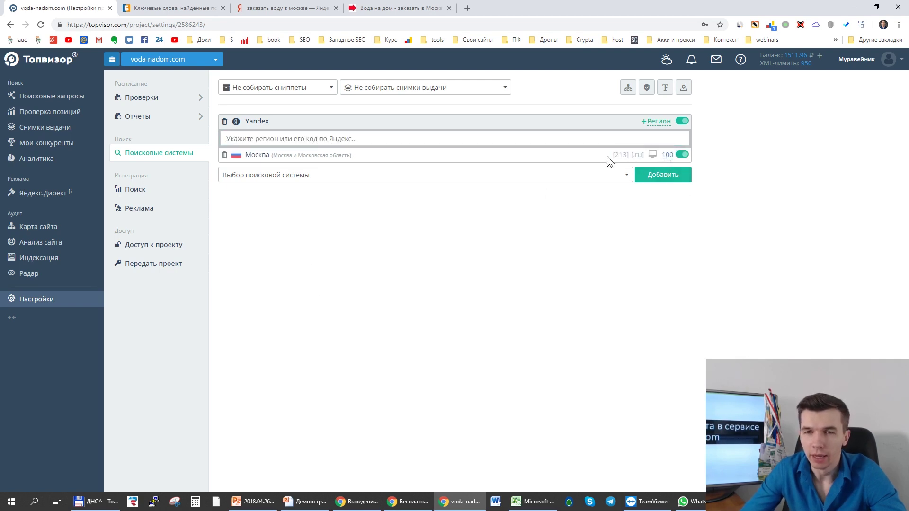
pyautogui.click(652, 155)
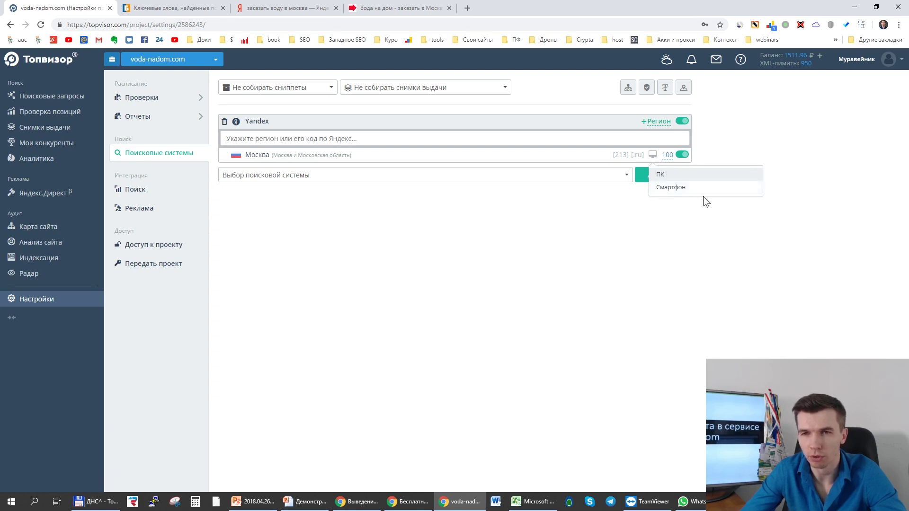
pyautogui.click(559, 253)
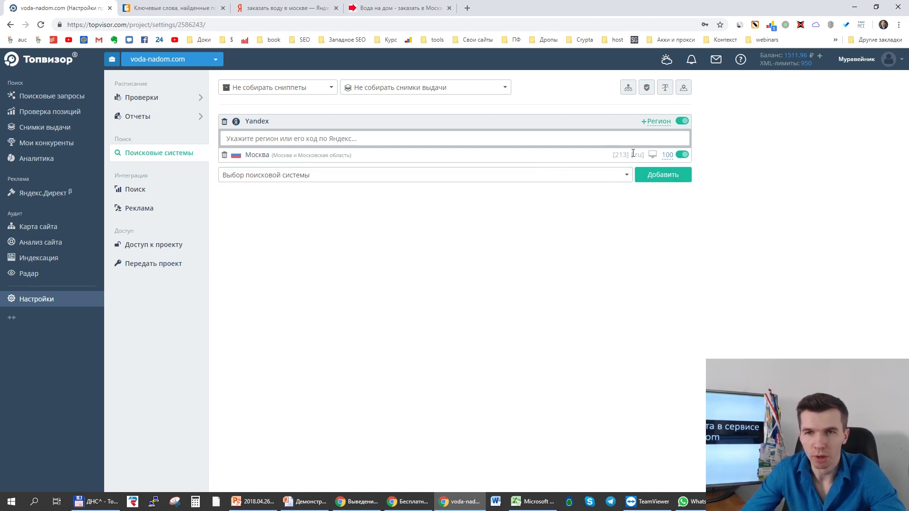
# Step: Add Москва [213] to Yandex a second time, for smartphone results
pyautogui.click(656, 122)
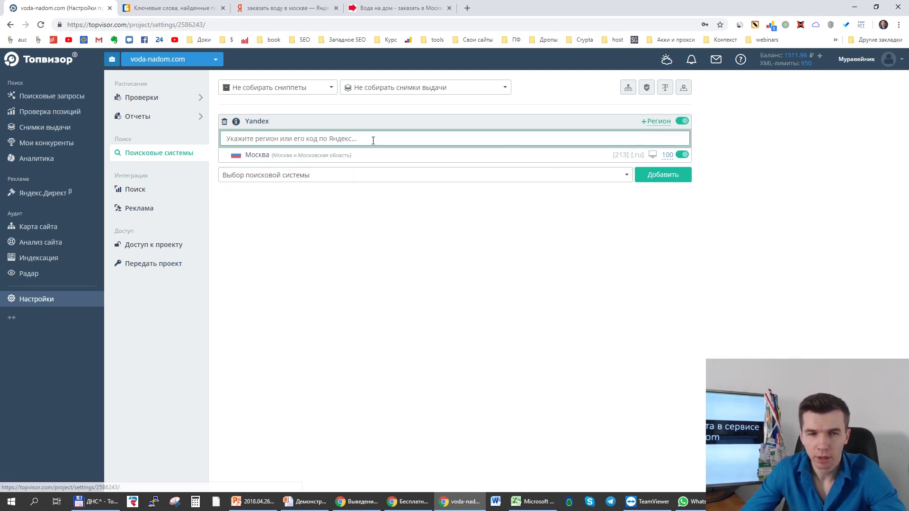
pyautogui.write('Москва')
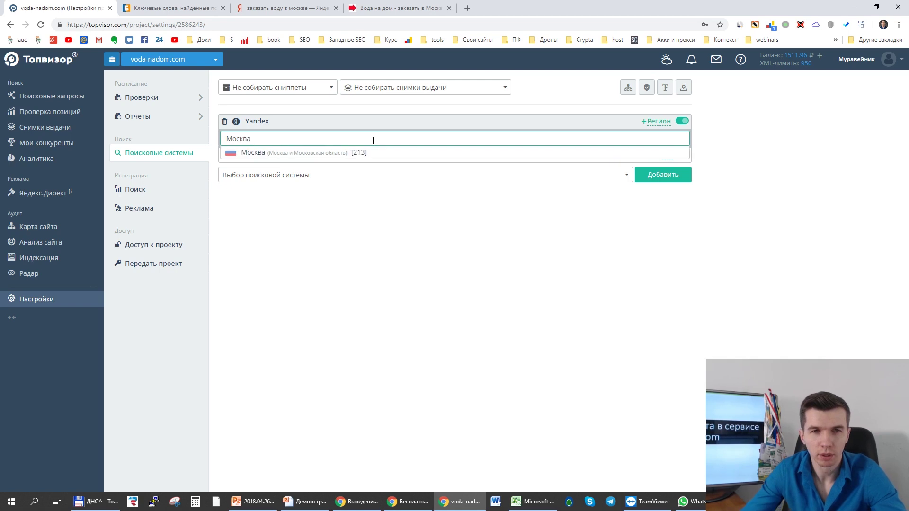
pyautogui.click(308, 151)
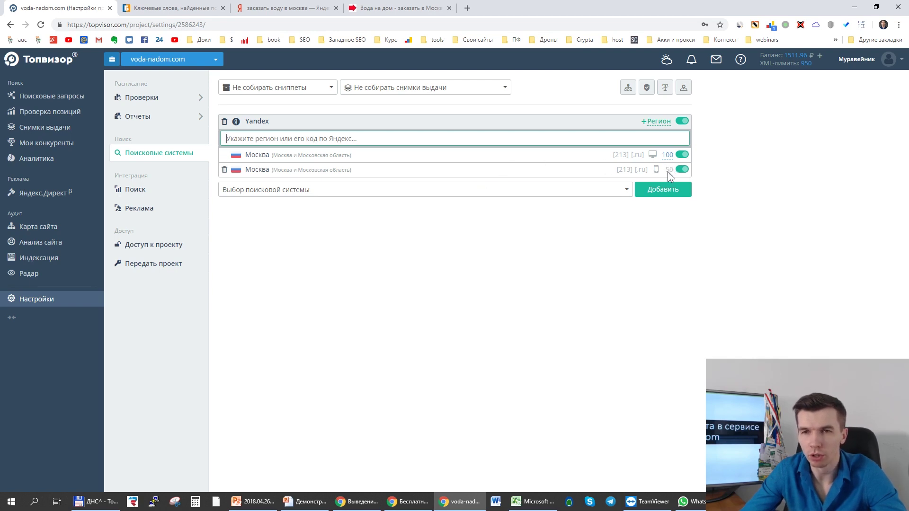
# Step: Add the Google search engine with the region Москва
pyautogui.click(313, 191)
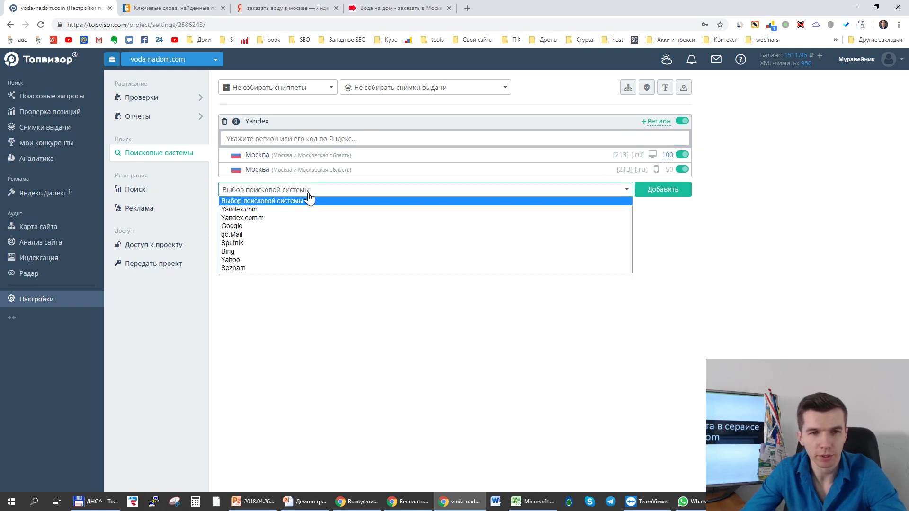
pyautogui.click(292, 227)
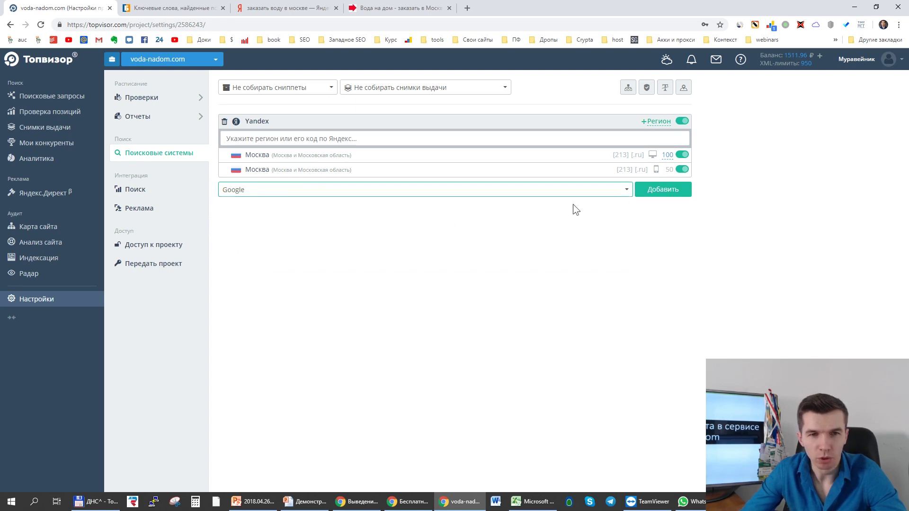
pyautogui.click(649, 189)
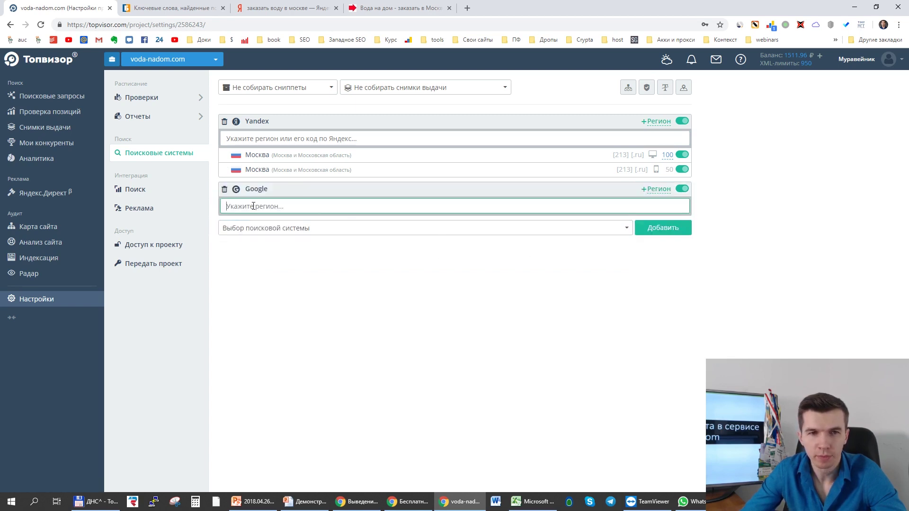
pyautogui.write('Москва')
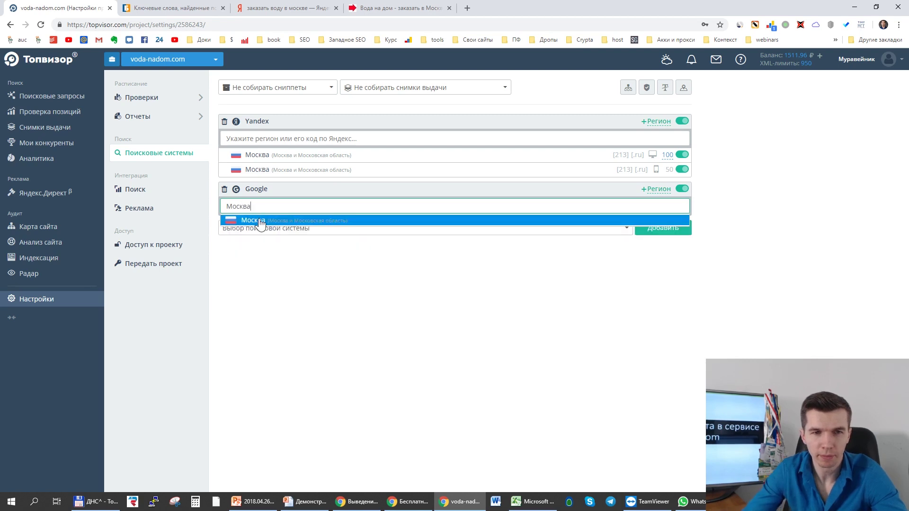
pyautogui.click(261, 222)
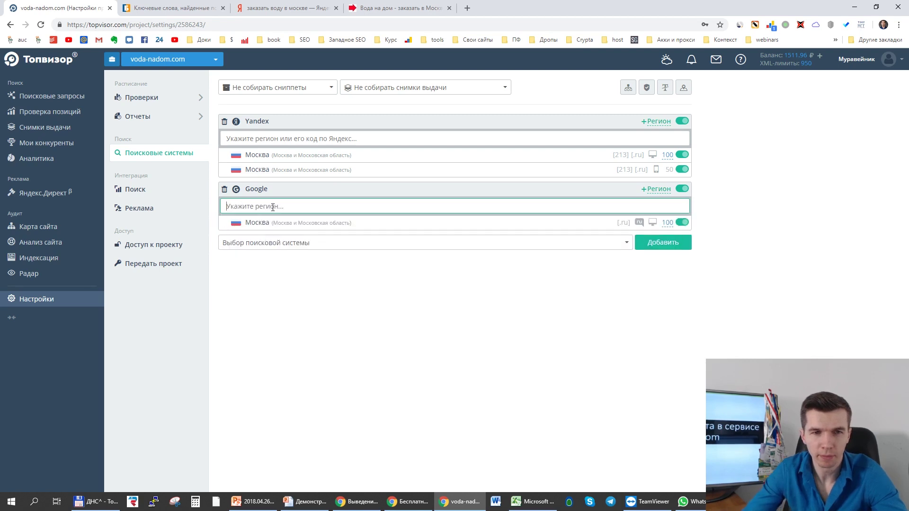
# Step: Add Москва to Google a second time and set that entry's device to Смартфон
pyautogui.write('Москва')
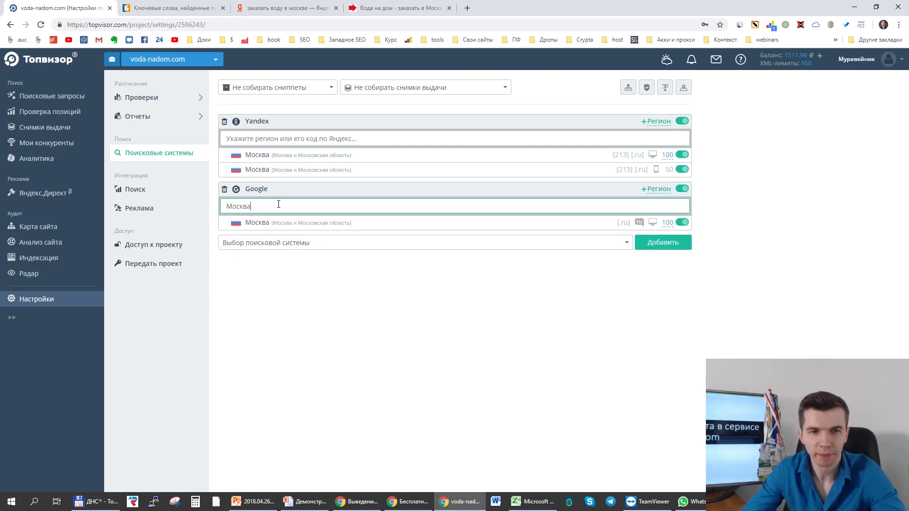
pyautogui.click(278, 225)
pyautogui.click(652, 224)
pyautogui.click(561, 285)
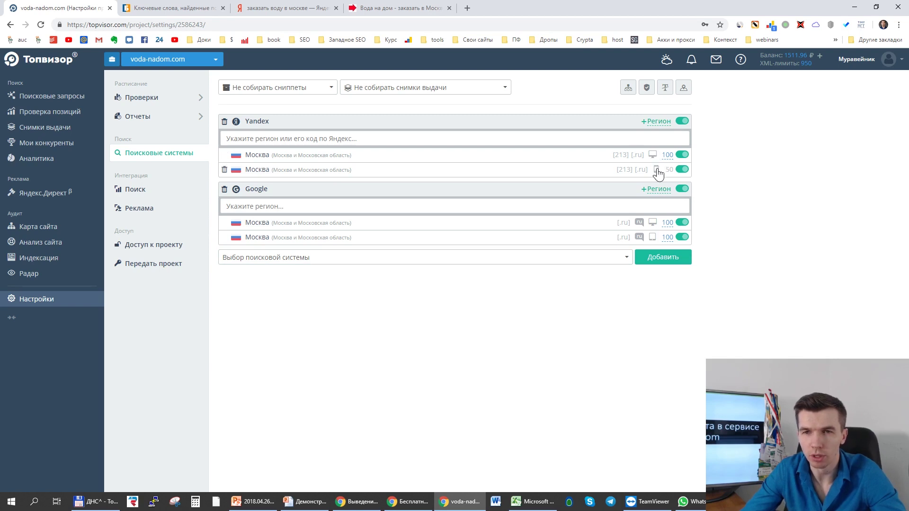
pyautogui.click(652, 237)
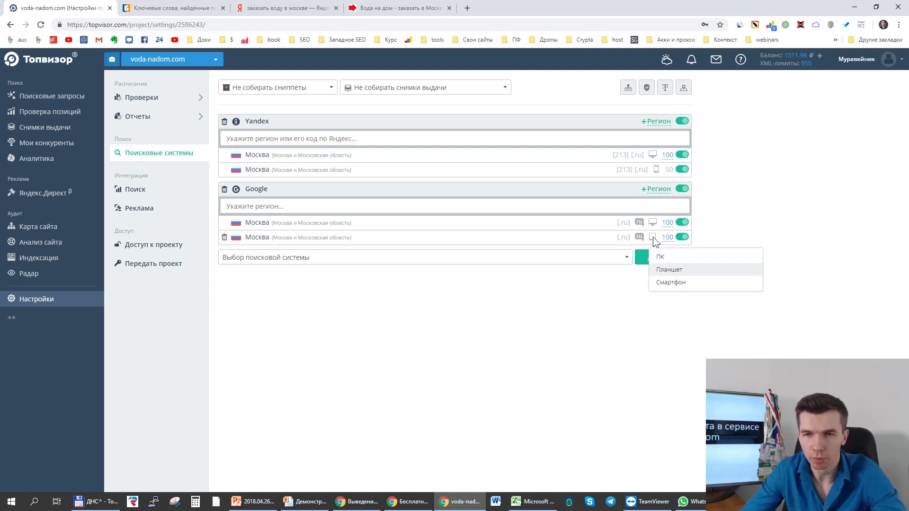
pyautogui.click(675, 283)
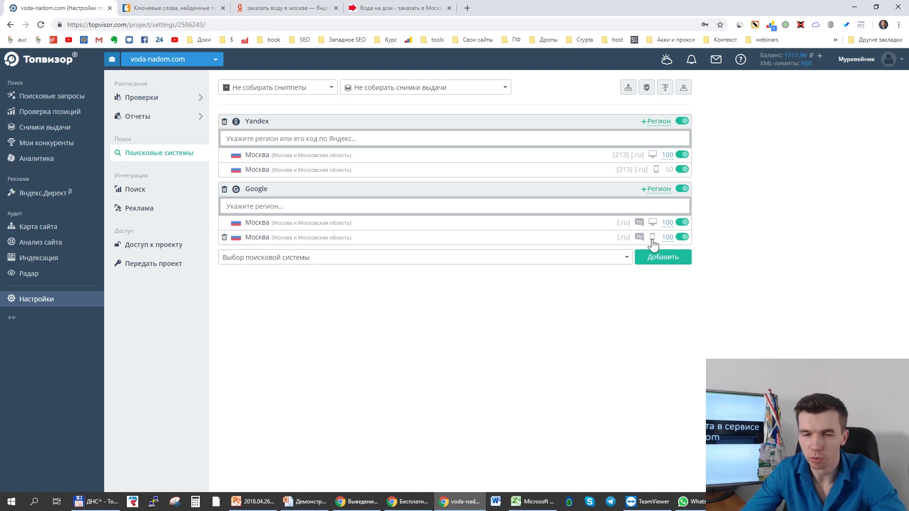
pyautogui.click(667, 157)
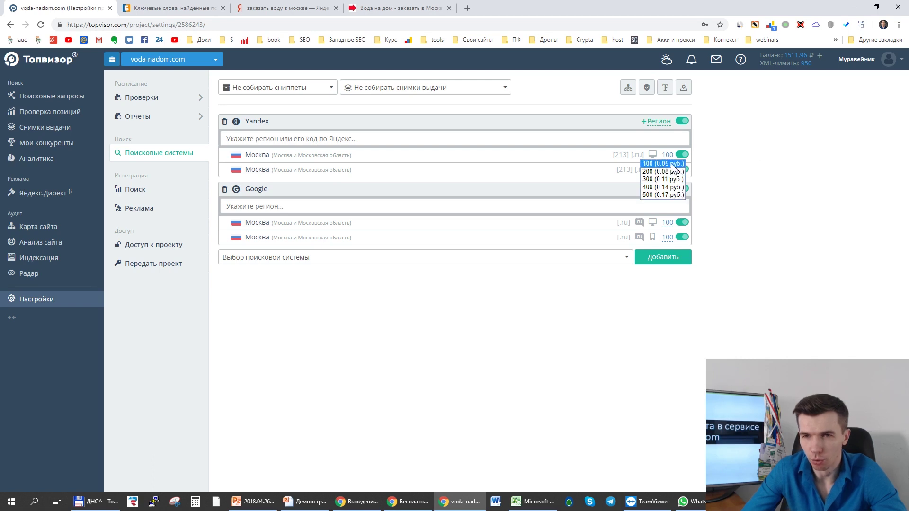
pyautogui.click(734, 146)
pyautogui.click(667, 156)
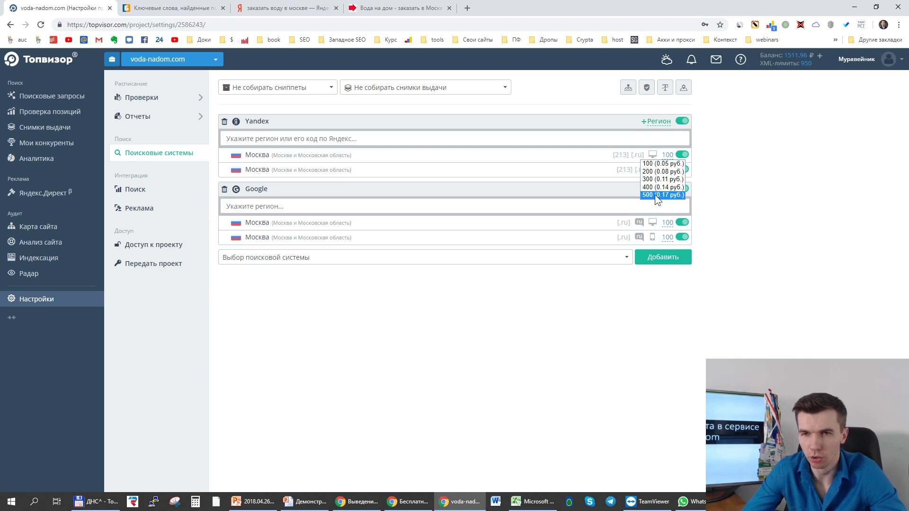
pyautogui.click(757, 157)
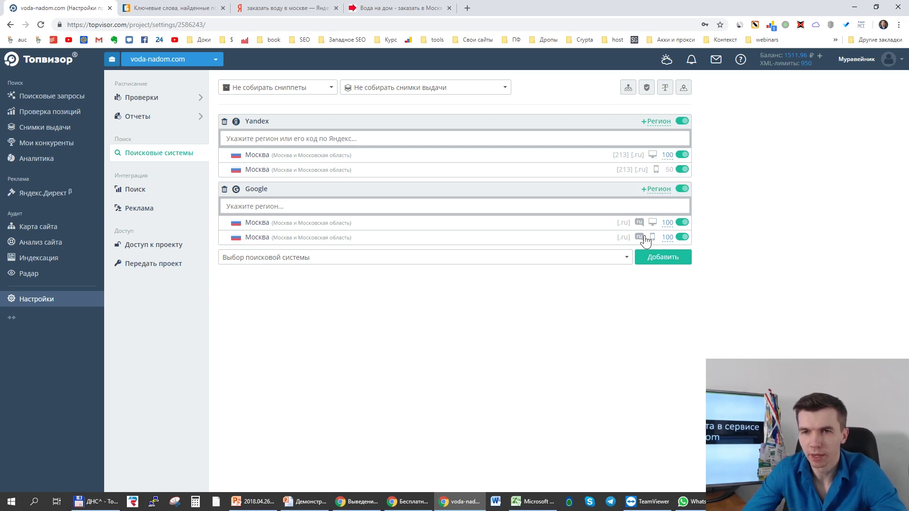
pyautogui.click(668, 222)
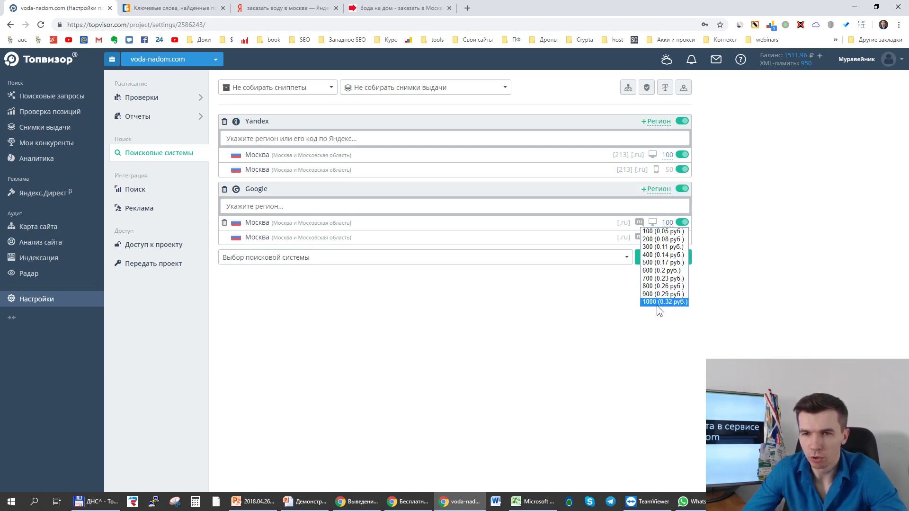
pyautogui.click(756, 227)
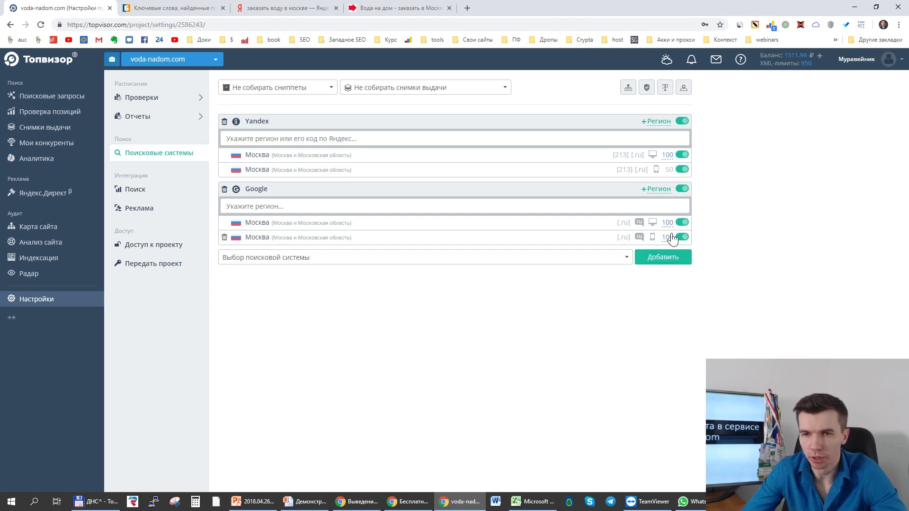
pyautogui.click(668, 237)
pyautogui.click(743, 191)
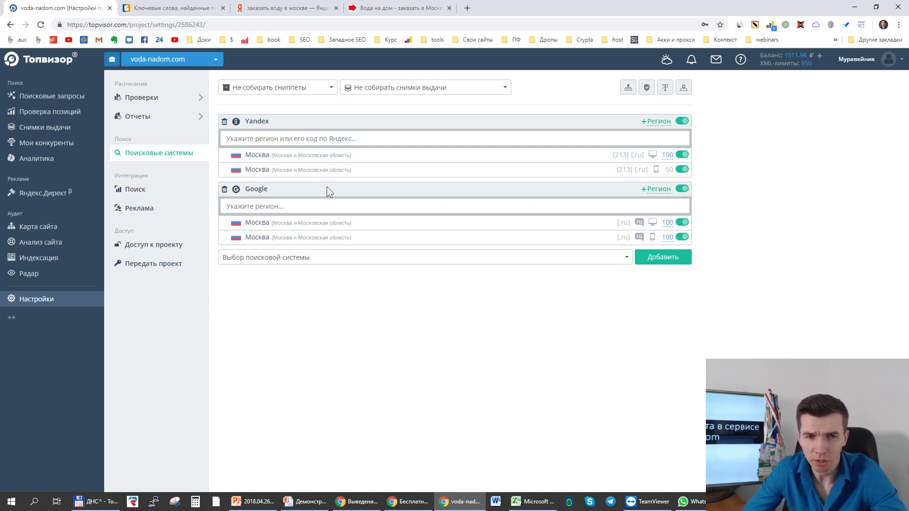
pyautogui.click(409, 262)
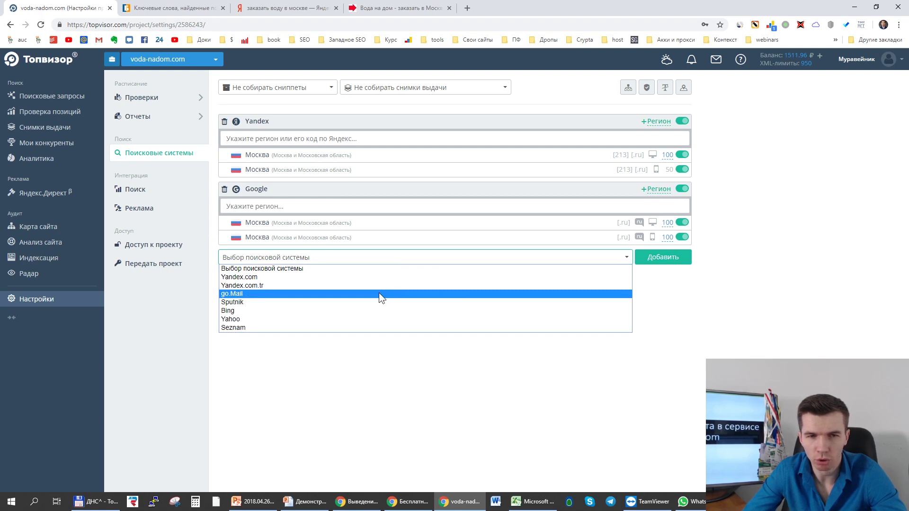
pyautogui.click(667, 280)
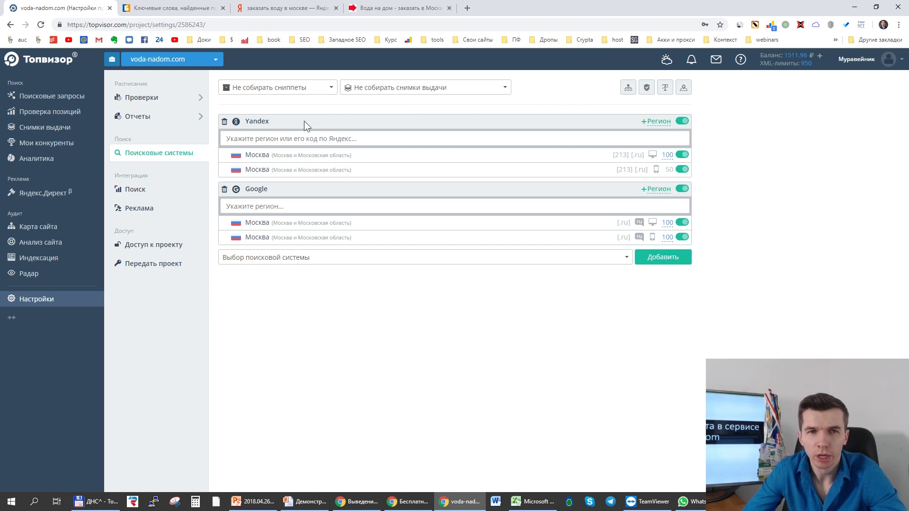
# Step: Enable snippet collection (+ 0.01₽) and the collection of Топ-20 search result snapshots (+0.02 руб.) for the project
pyautogui.click(279, 87)
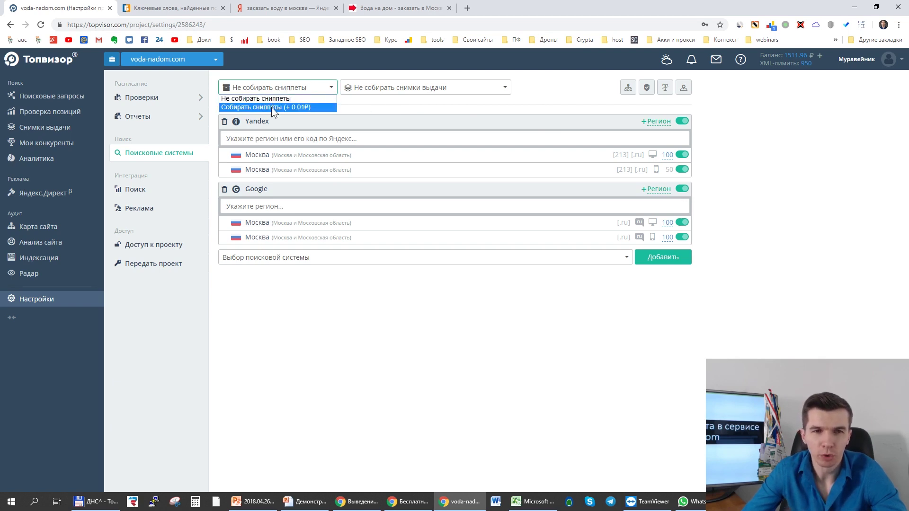
pyautogui.click(278, 88)
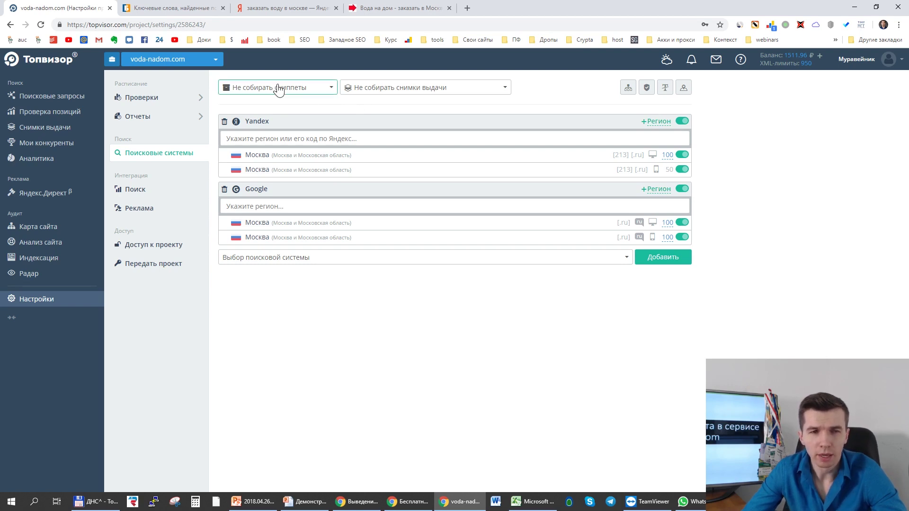
pyautogui.click(278, 90)
pyautogui.click(273, 108)
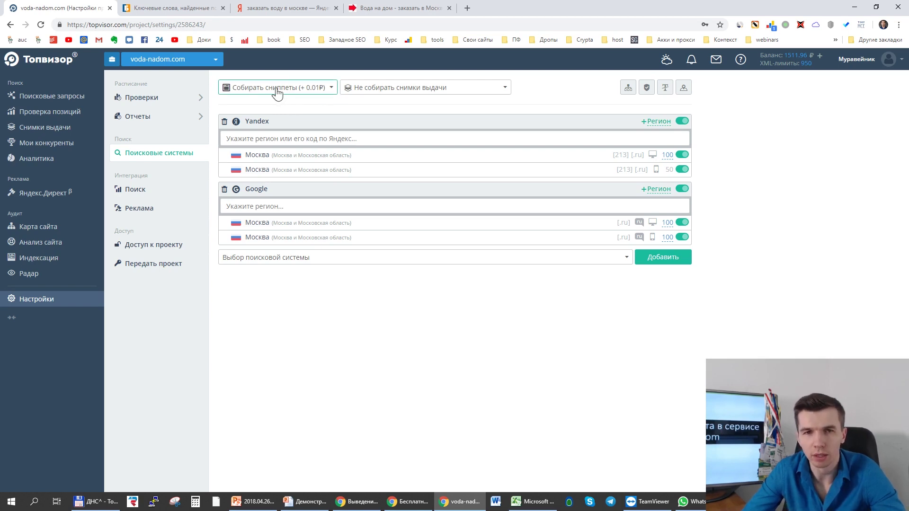
pyautogui.click(278, 90)
pyautogui.click(367, 89)
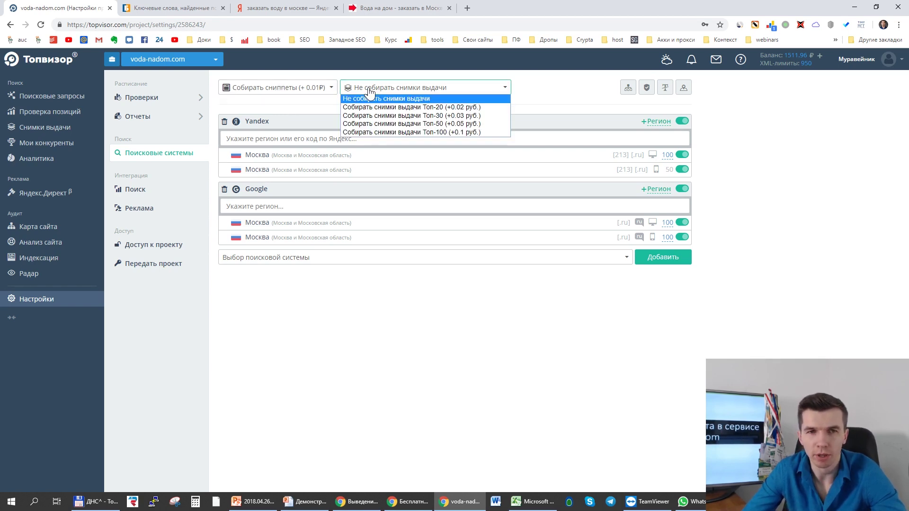
pyautogui.click(414, 108)
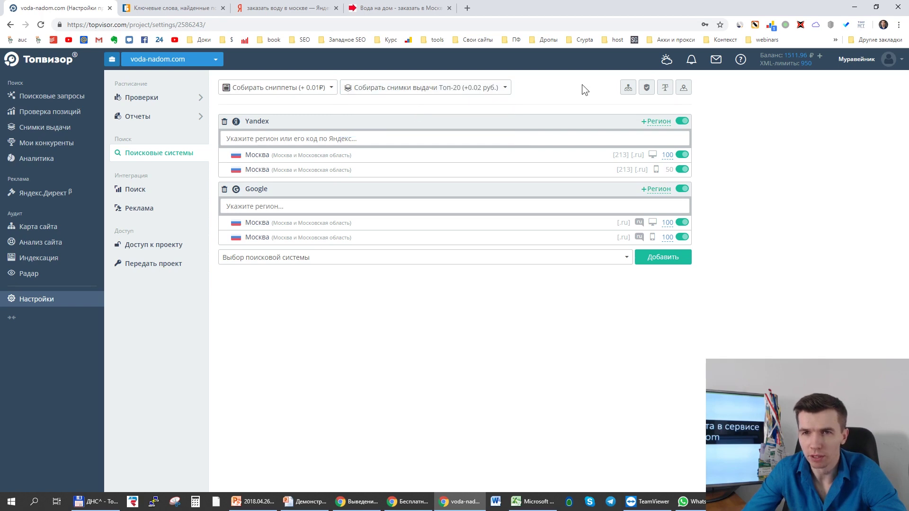
# Step: Set the project's search settings to Учитывать поддомены for subdomains and Общий трафик for traffic
pyautogui.click(628, 89)
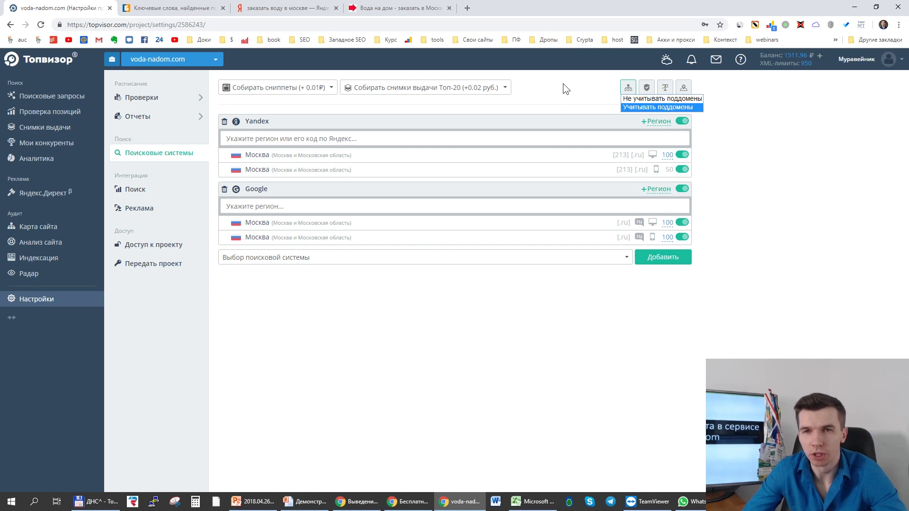
pyautogui.click(632, 105)
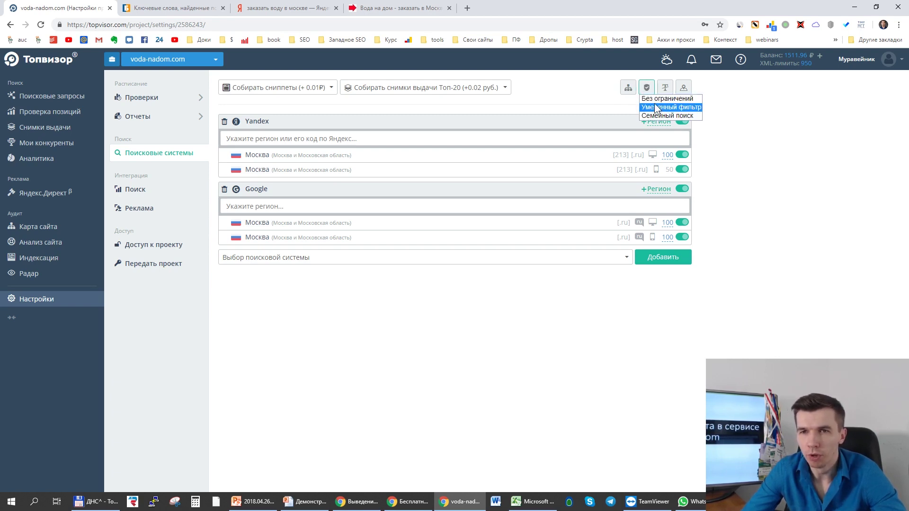
pyautogui.moveTo(665, 87)
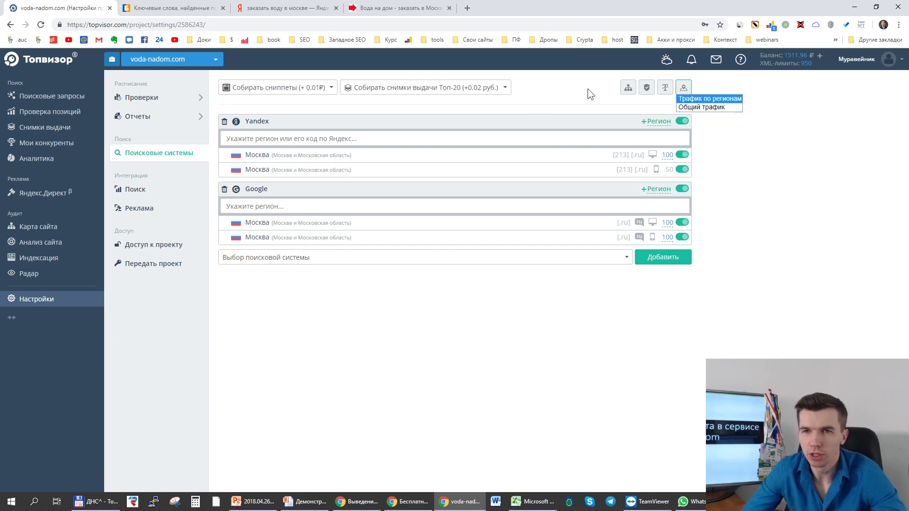
pyautogui.click(715, 106)
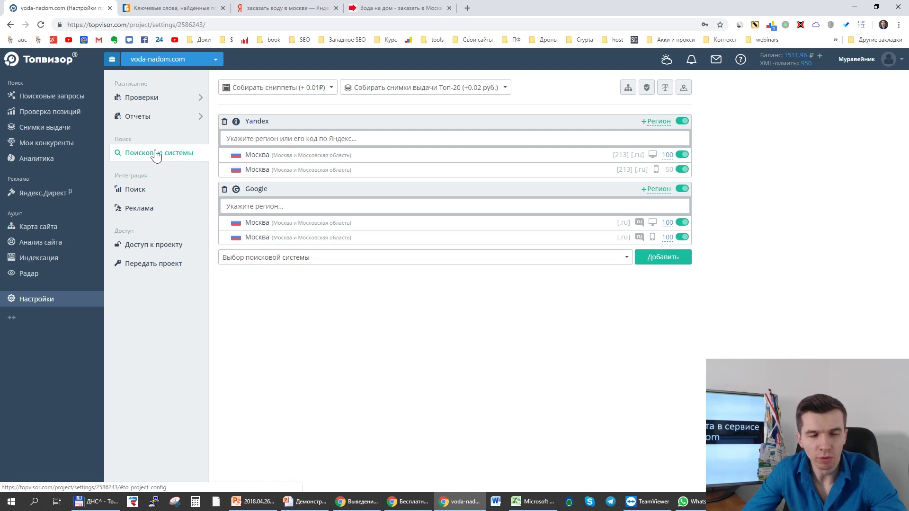
# Step: Open the project's search queries, switch to Excel and copy the keywords in A2:A101 of msk_voda-nadom.com.csv
pyautogui.click(45, 101)
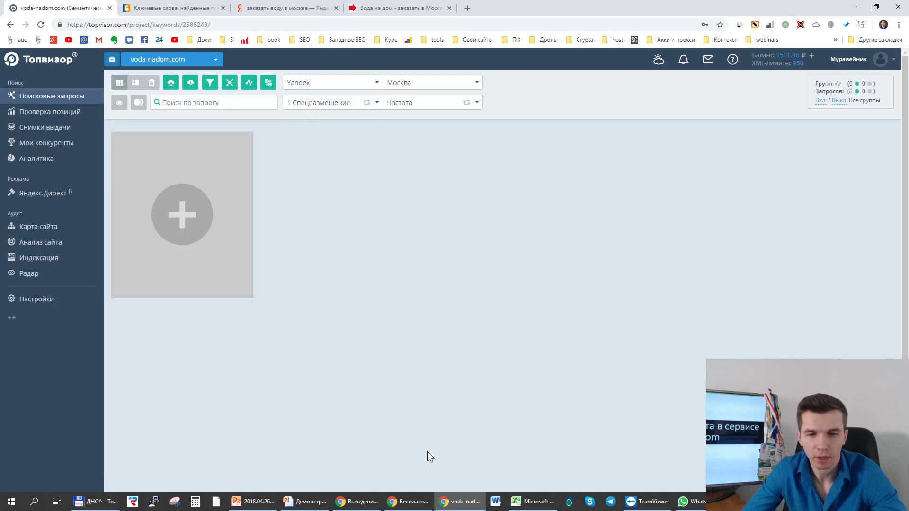
pyautogui.click(526, 501)
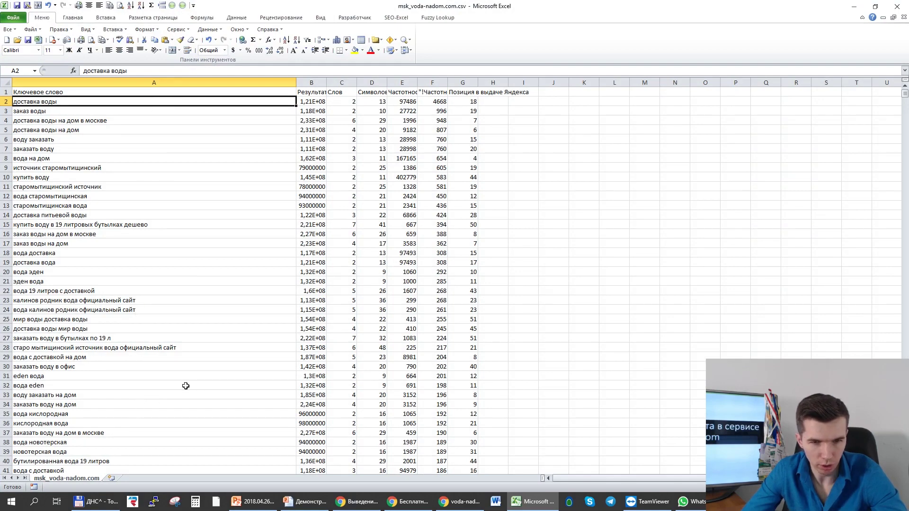
pyautogui.scroll(-10, 203, 385)
pyautogui.scroll(-12, 202, 385)
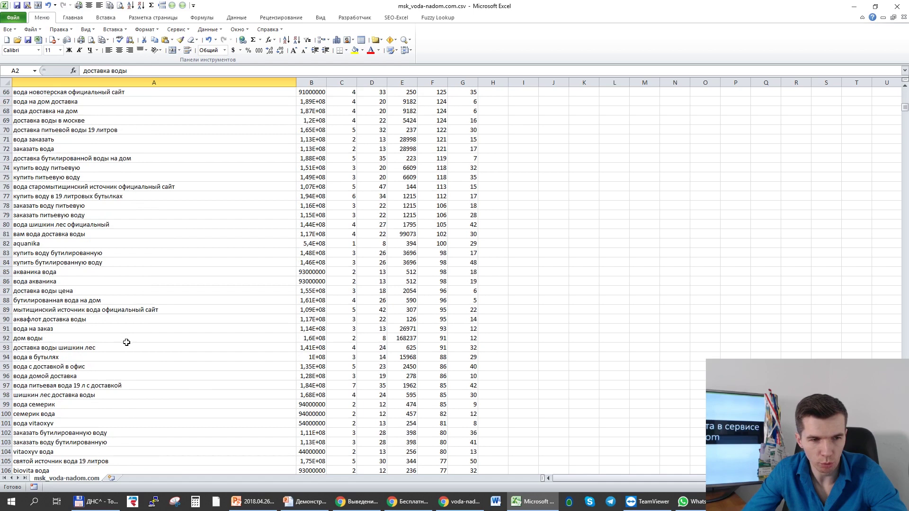
pyautogui.keyDown('shift'); pyautogui.click(113, 414); pyautogui.keyUp('shift')
pyautogui.hotkey('ctrl', 'c')
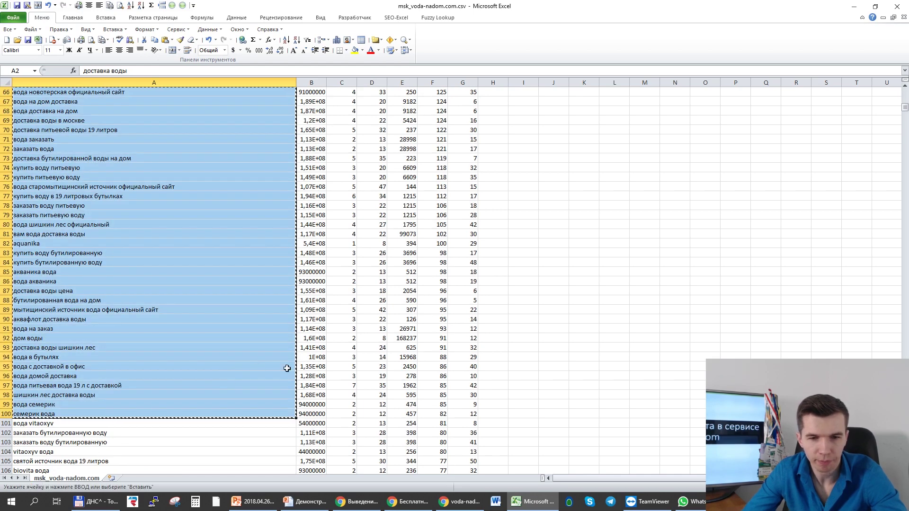
pyautogui.keyDown('shift'); pyautogui.click(152, 423); pyautogui.keyUp('shift')
pyautogui.hotkey('ctrl', 'c')
# Step: Switch back to Topvisor and create a new query group in the project's search queries
pyautogui.click(460, 501)
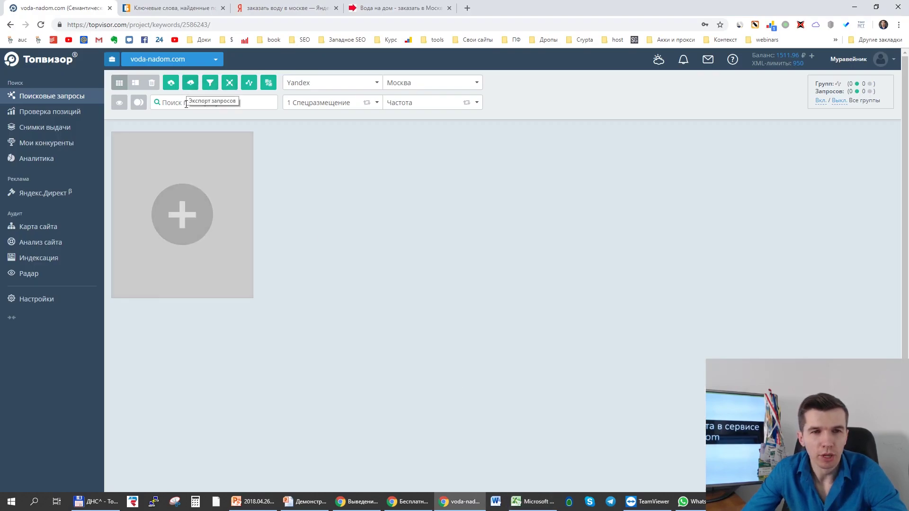
pyautogui.click(184, 217)
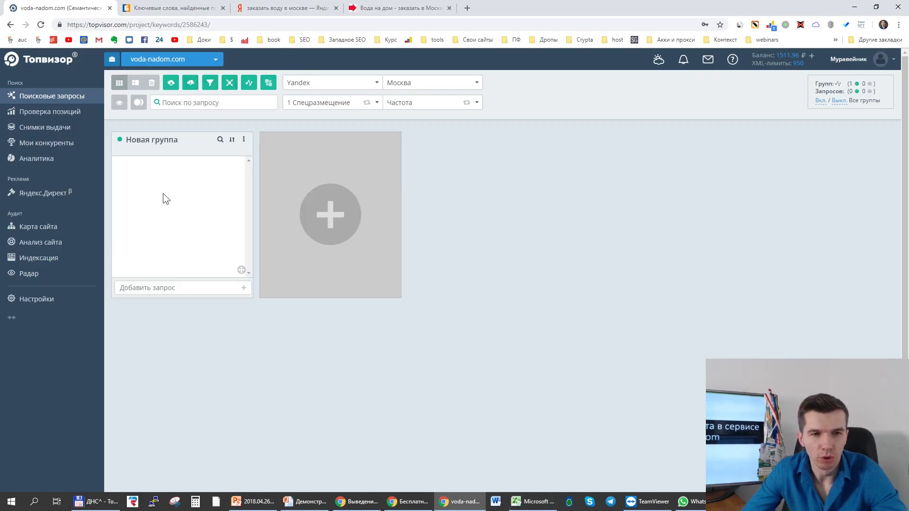
pyautogui.click(198, 288)
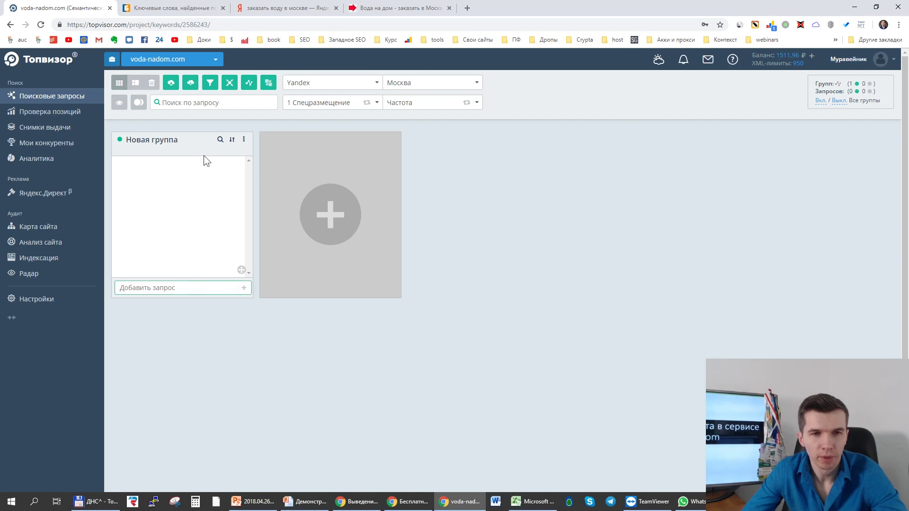
# Step: Import the copied keywords into the existing group Новая группа with Пропускать дубли, and close the import dialog
pyautogui.click(171, 84)
pyautogui.hotkey('ctrl', 'v')
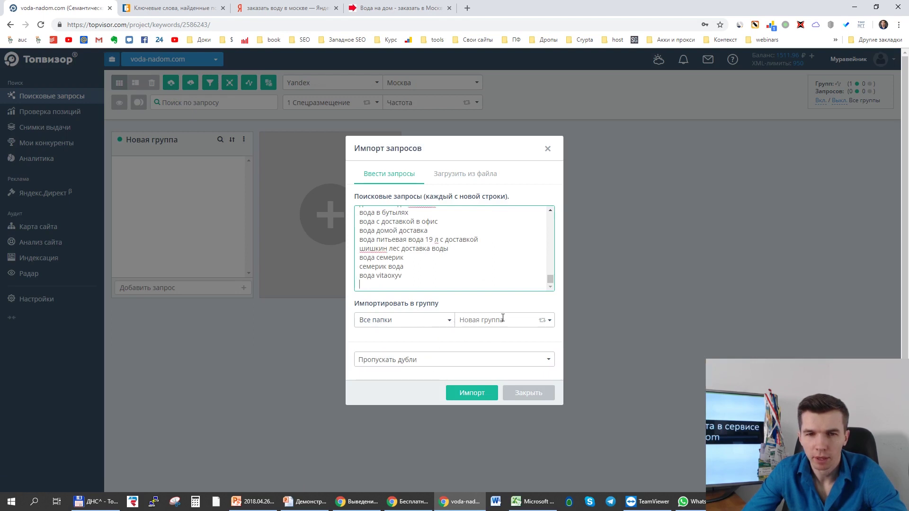
pyautogui.click(426, 320)
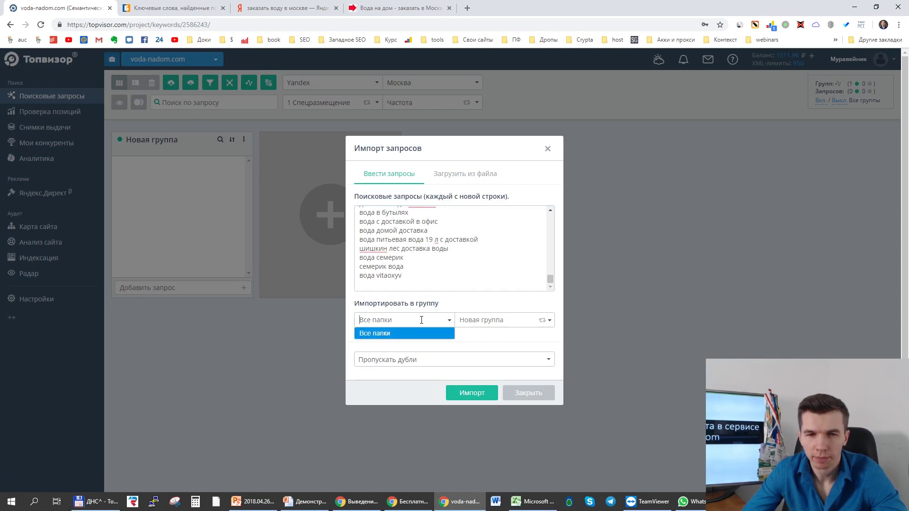
pyautogui.click(486, 320)
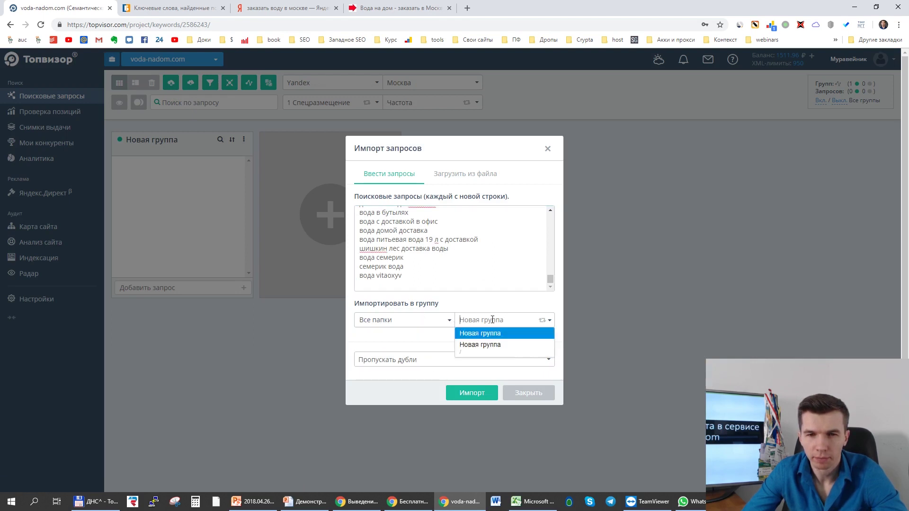
pyautogui.click(476, 349)
pyautogui.click(476, 324)
pyautogui.click(478, 346)
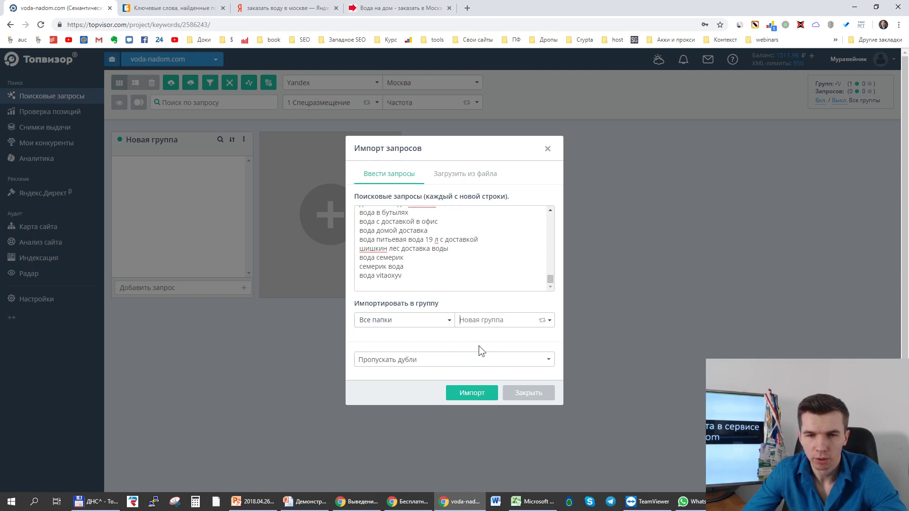
pyautogui.click(468, 393)
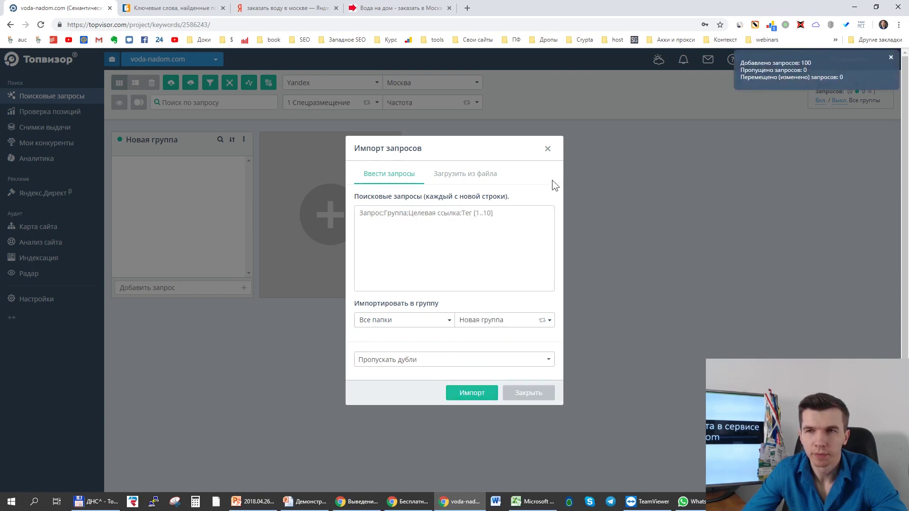
pyautogui.click(411, 231)
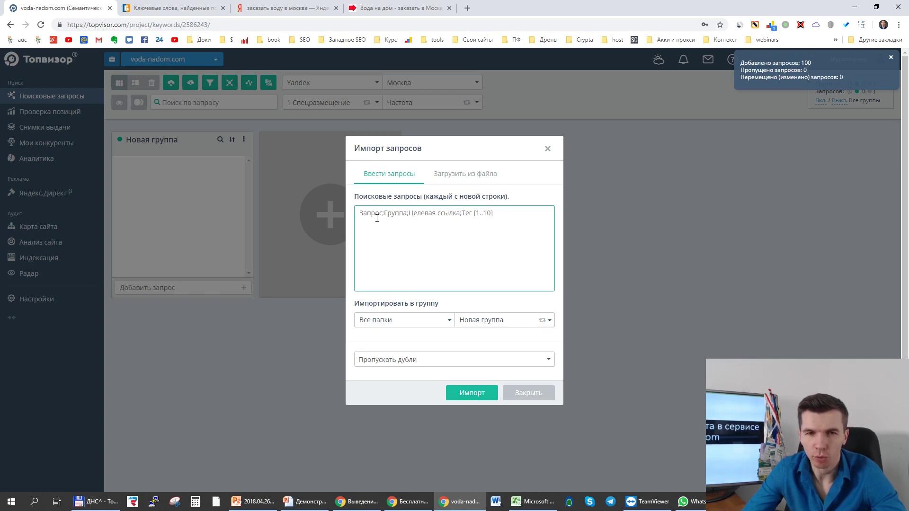
pyautogui.click(528, 393)
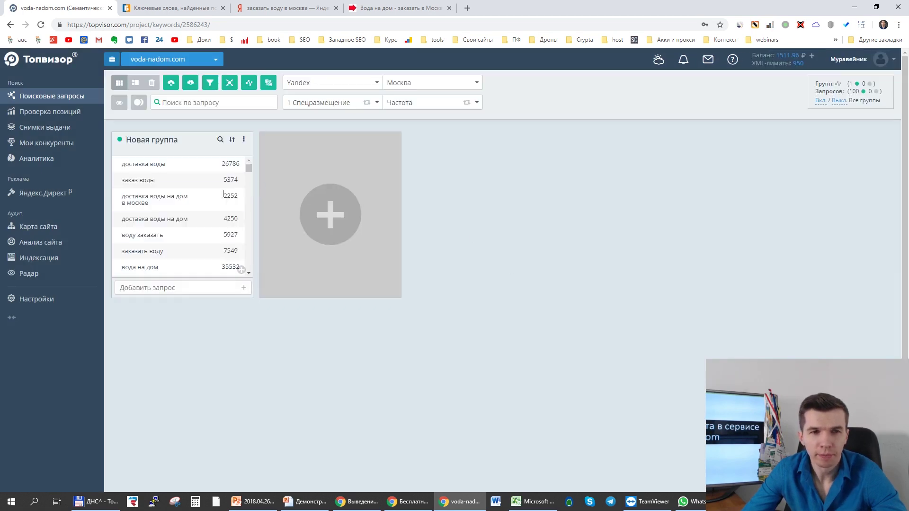
# Step: Look through the imported queries in Новая группа and their frequency values
pyautogui.scroll(-15, 170, 182)
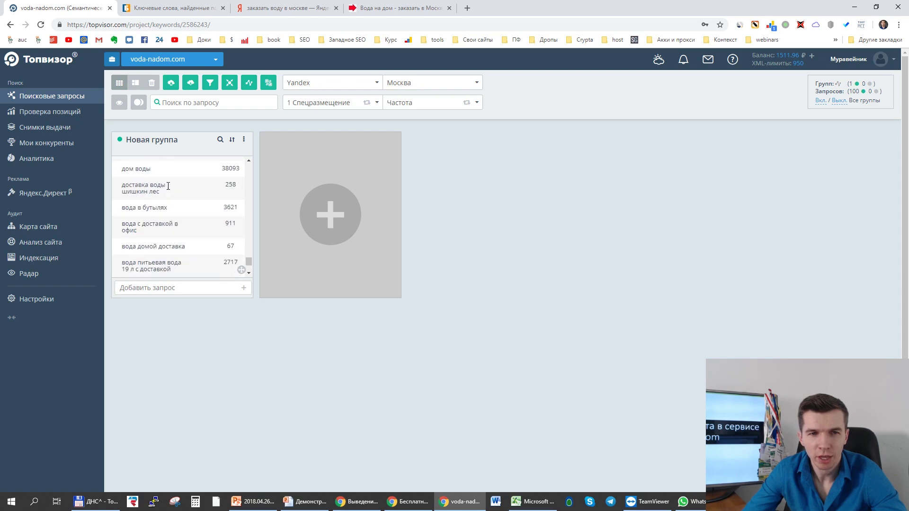
pyautogui.scroll(15, 165, 188)
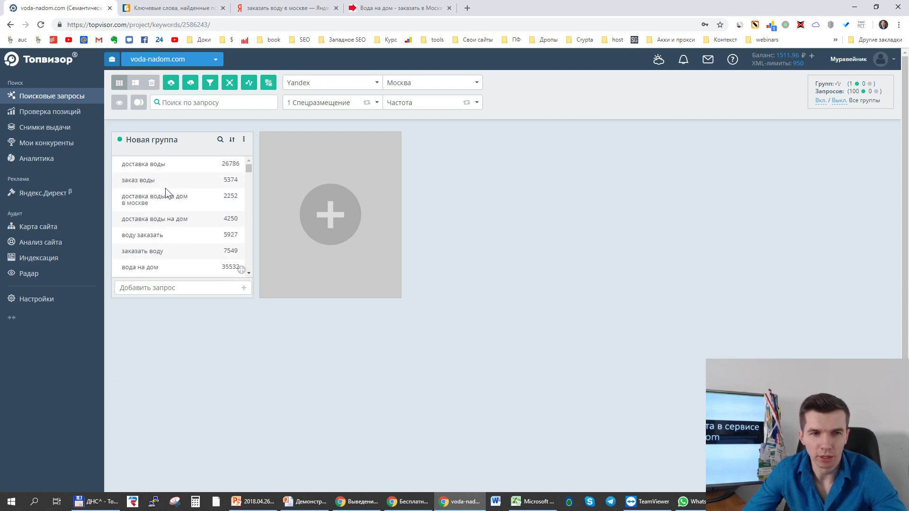
pyautogui.scroll(-3, 176, 223)
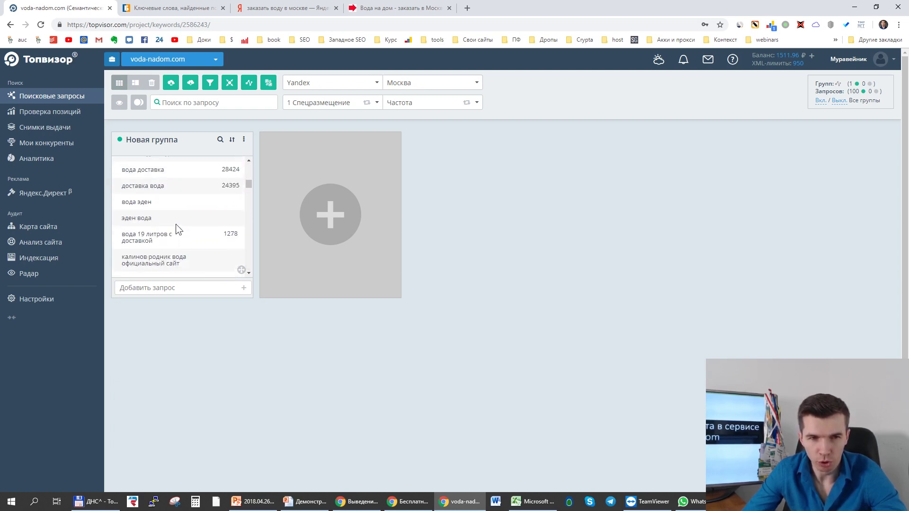
pyautogui.scroll(5, 176, 225)
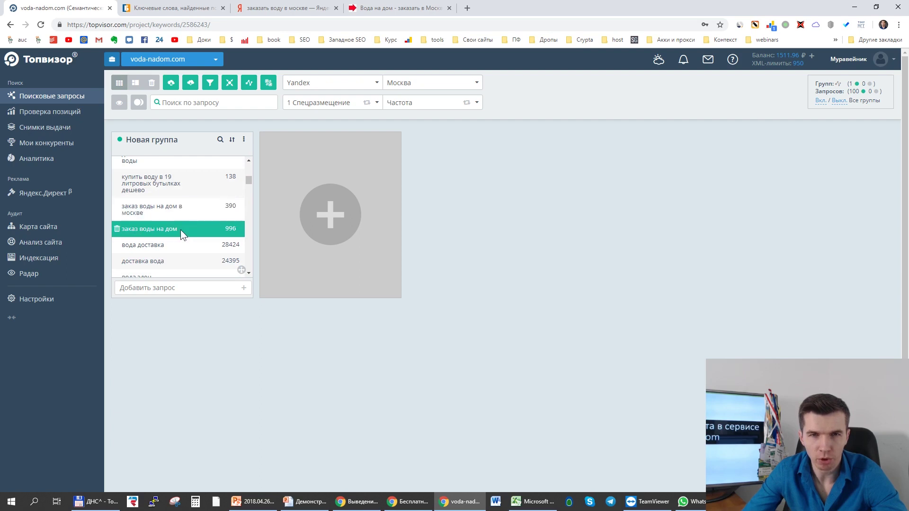
pyautogui.scroll(-3, 182, 211)
pyautogui.scroll(2, 186, 194)
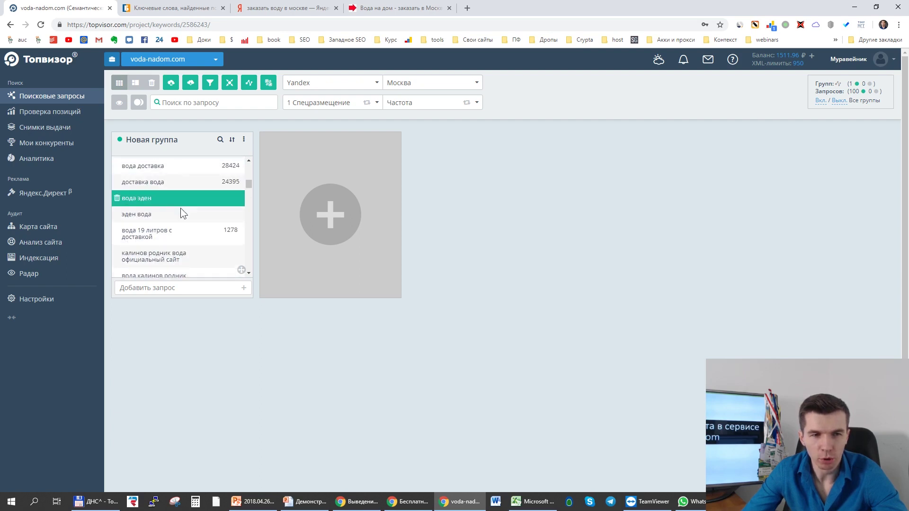
# Step: Set up a frequency check for all project queries with Google Ads and Яндекс.Директ, including every match type and both region options
pyautogui.click(248, 84)
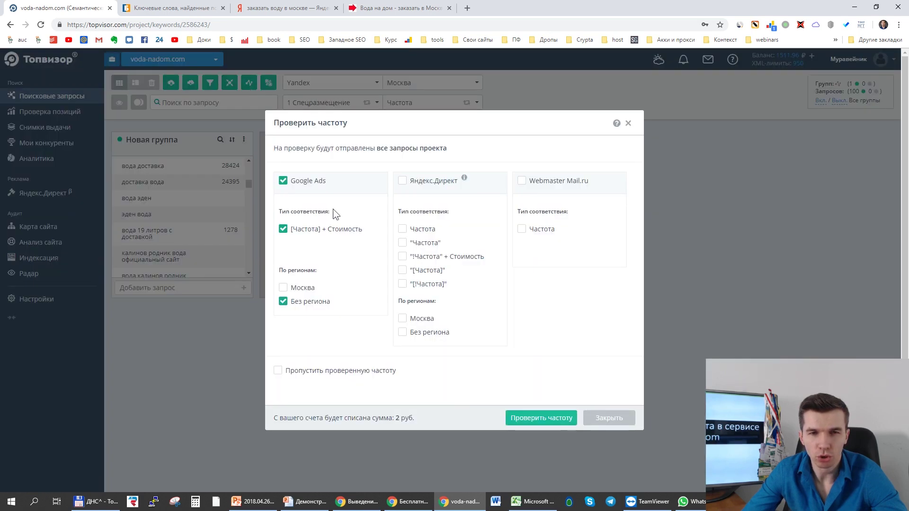
pyautogui.click(283, 180)
pyautogui.click(401, 182)
pyautogui.click(314, 186)
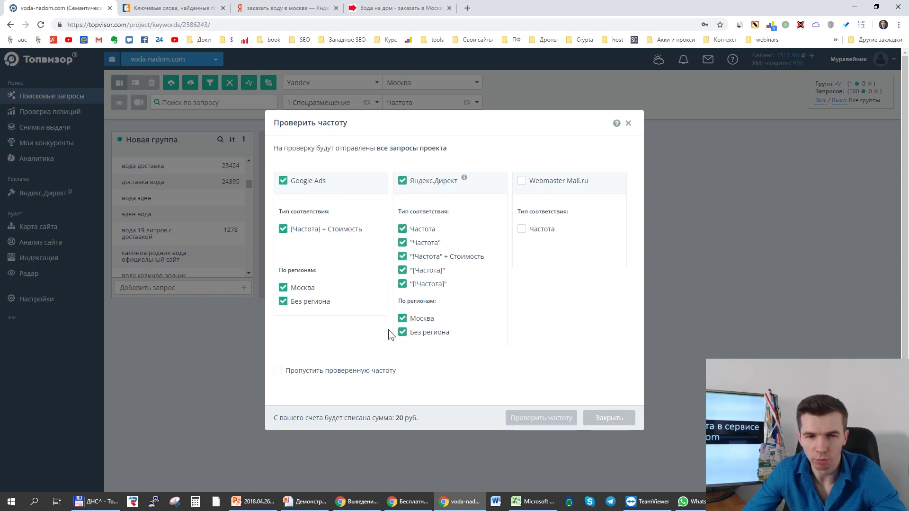
pyautogui.moveTo(412, 419); pyautogui.dragTo(278, 418)
pyautogui.click(298, 416)
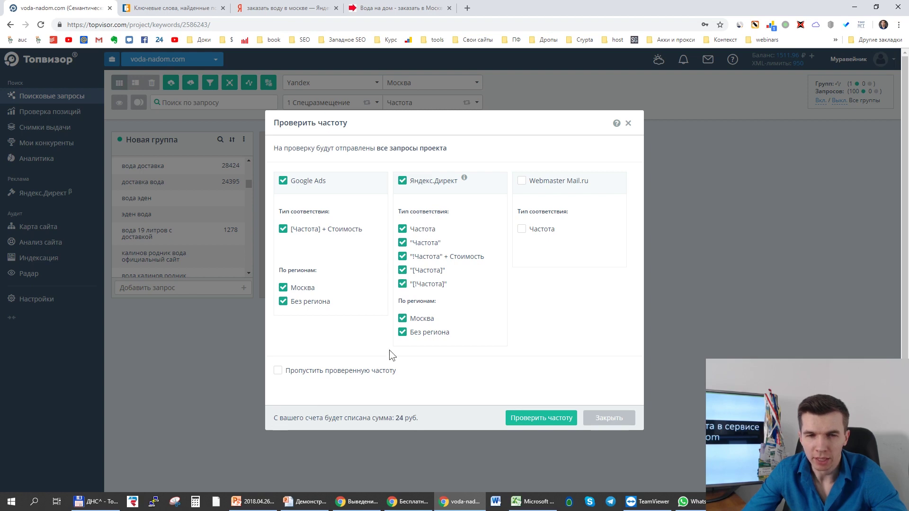
# Step: Exclude Без региона for both services and the Яндекс.Директ types Частота, "Частота" and "[Частота]", and start the frequency check
pyautogui.click(308, 308)
pyautogui.click(411, 332)
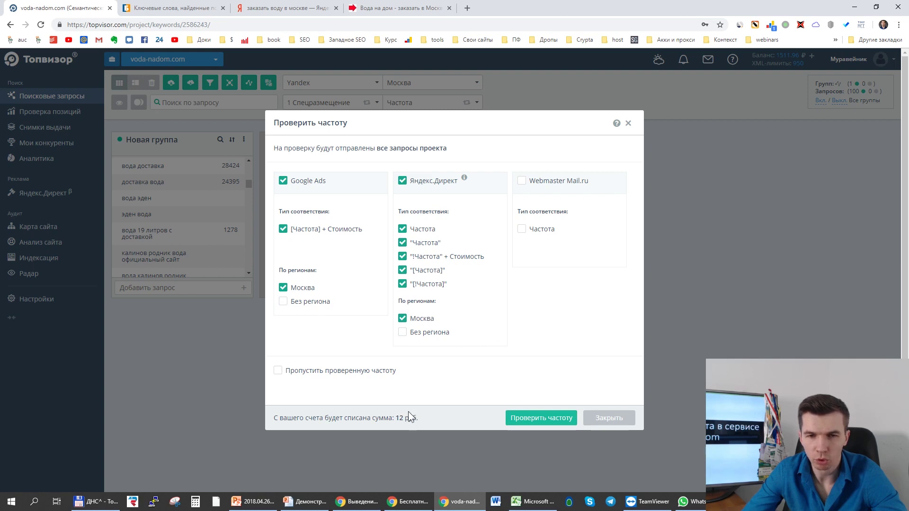
pyautogui.click(421, 231)
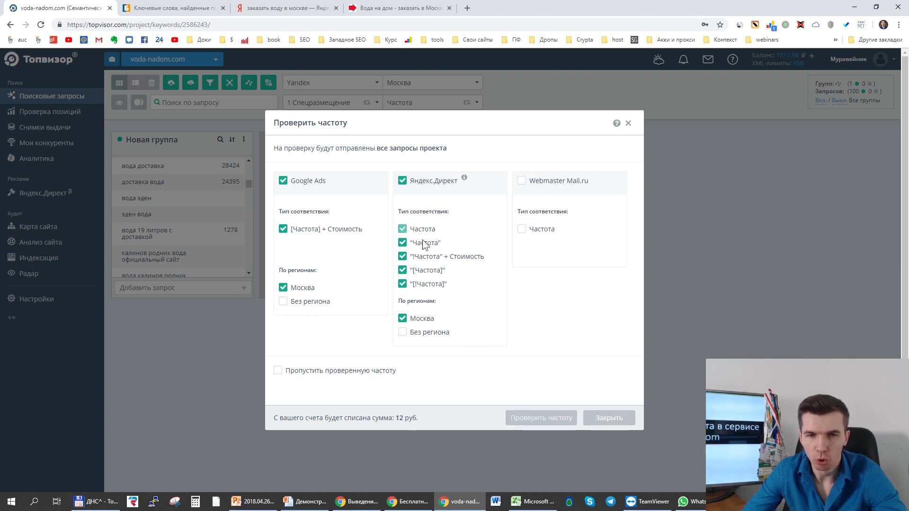
pyautogui.click(432, 273)
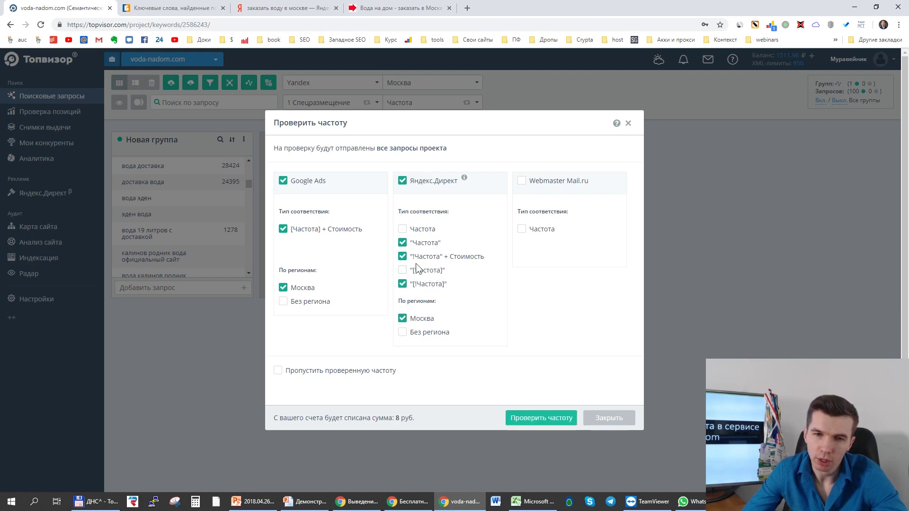
pyautogui.click(425, 243)
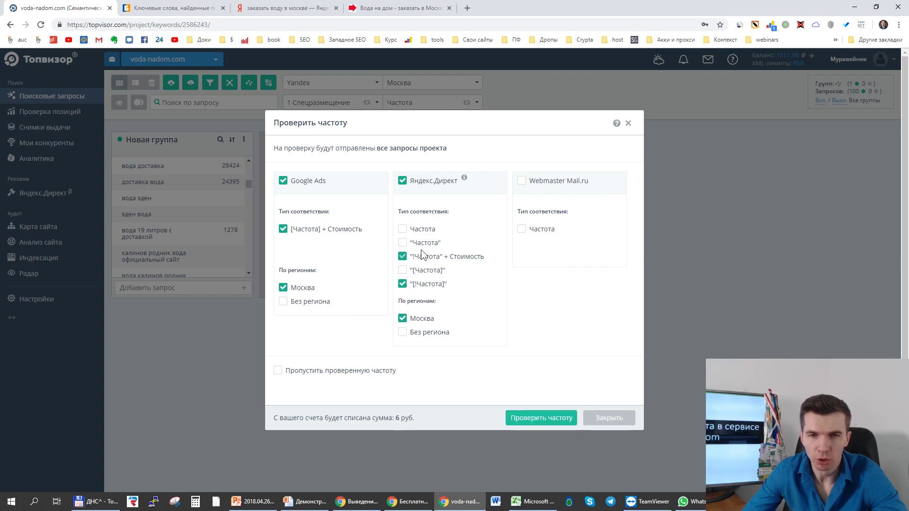
pyautogui.click(528, 425)
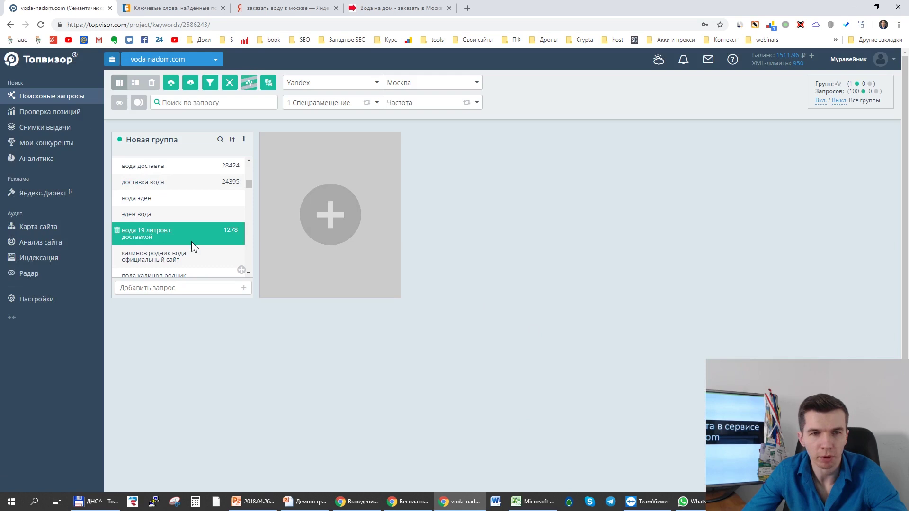
# Step: Open the project's position check report and view the available search engines and regions
pyautogui.click(49, 115)
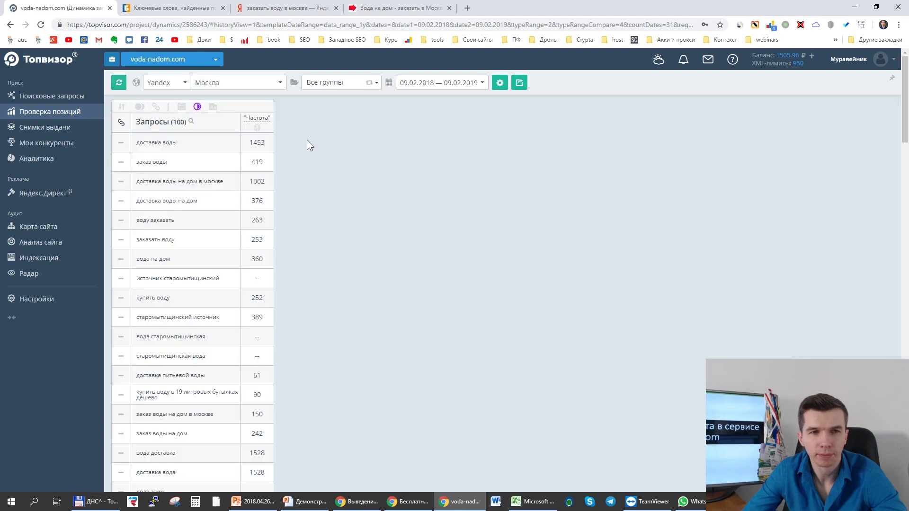
pyautogui.click(176, 85)
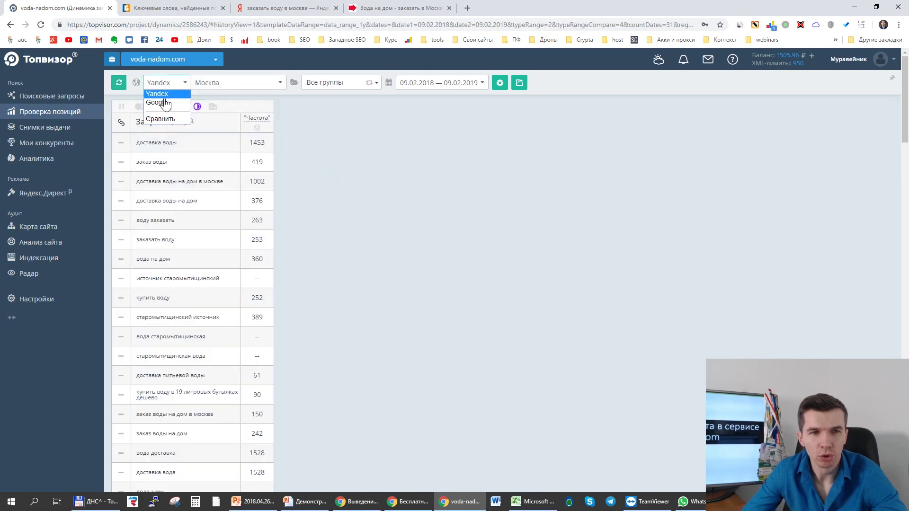
pyautogui.click(395, 172)
pyautogui.click(213, 90)
pyautogui.click(383, 145)
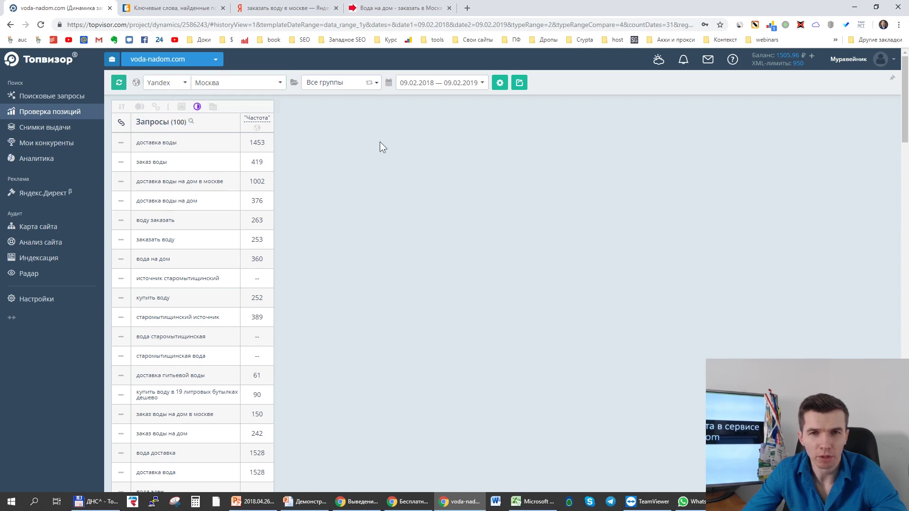
# Step: Open the position check settings for voda-nadom.com and compare the XML limit cost with and without the search engine, region and group filter
pyautogui.click(119, 83)
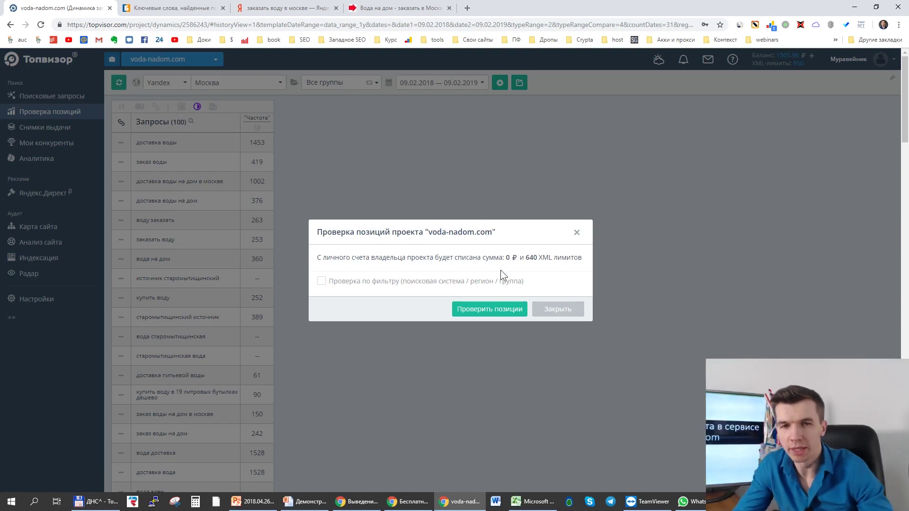
pyautogui.moveTo(553, 258); pyautogui.dragTo(526, 259)
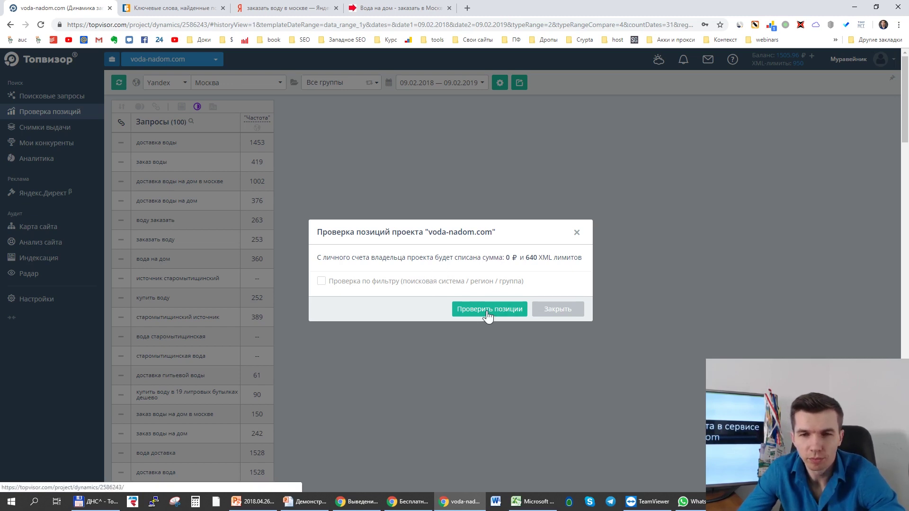
pyautogui.click(334, 286)
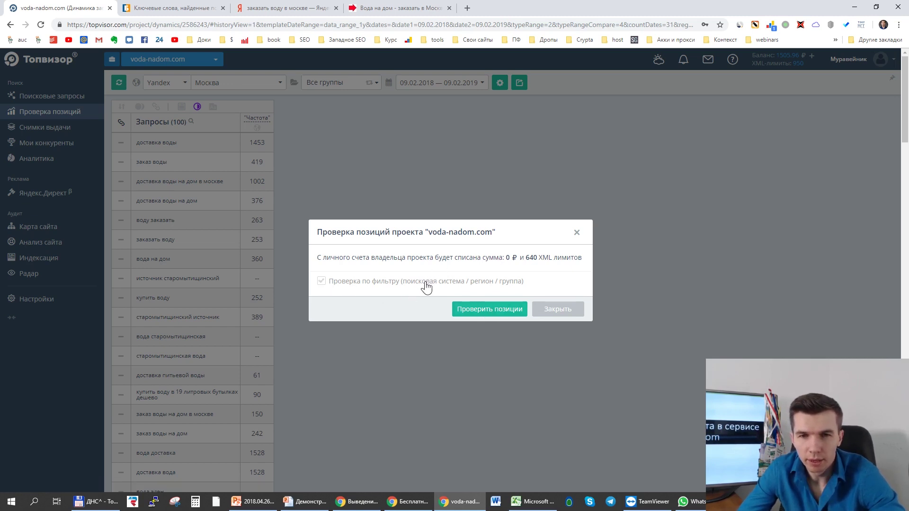
pyautogui.click(397, 282)
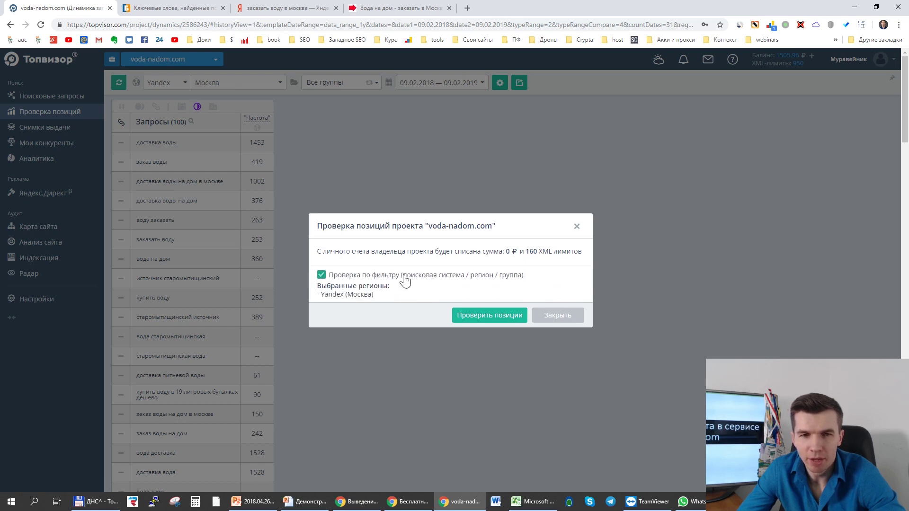
pyautogui.click(410, 283)
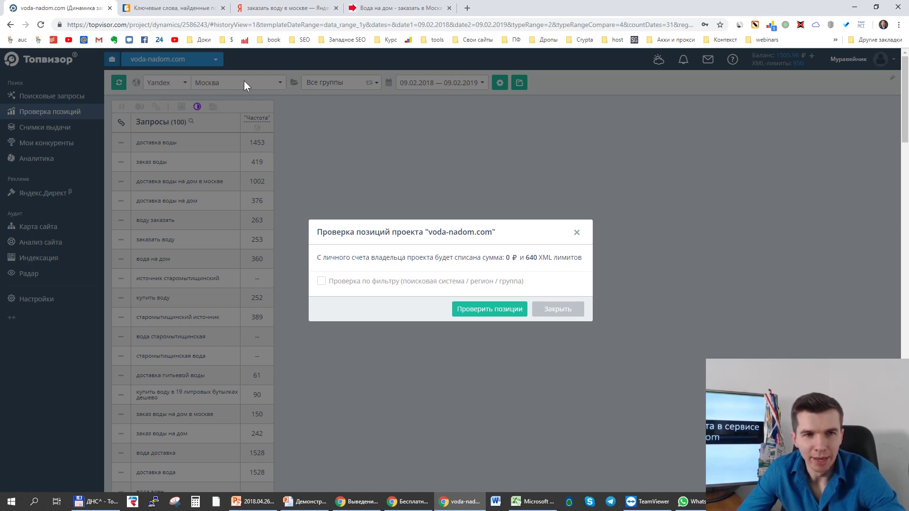
# Step: Restrict the position check to the current filter and examine the XML limit cost
pyautogui.click(334, 284)
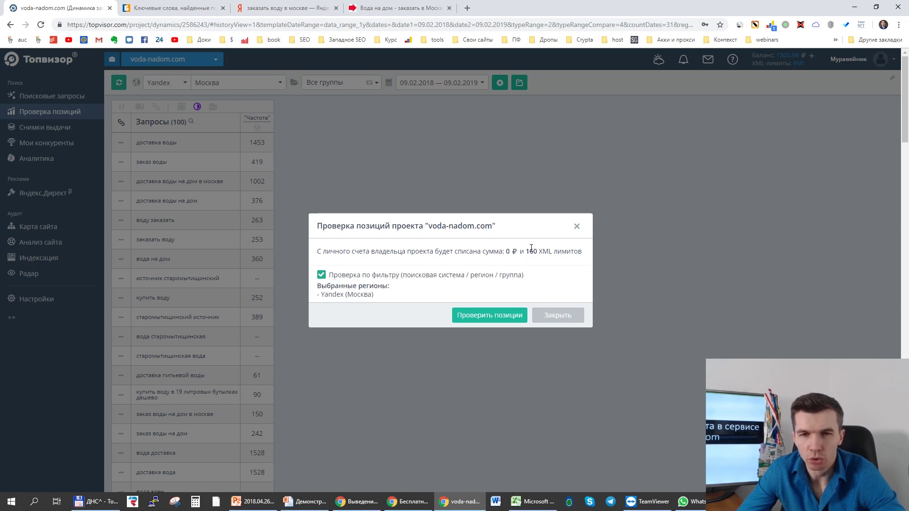
pyautogui.moveTo(525, 251); pyautogui.dragTo(569, 252)
pyautogui.click(488, 251)
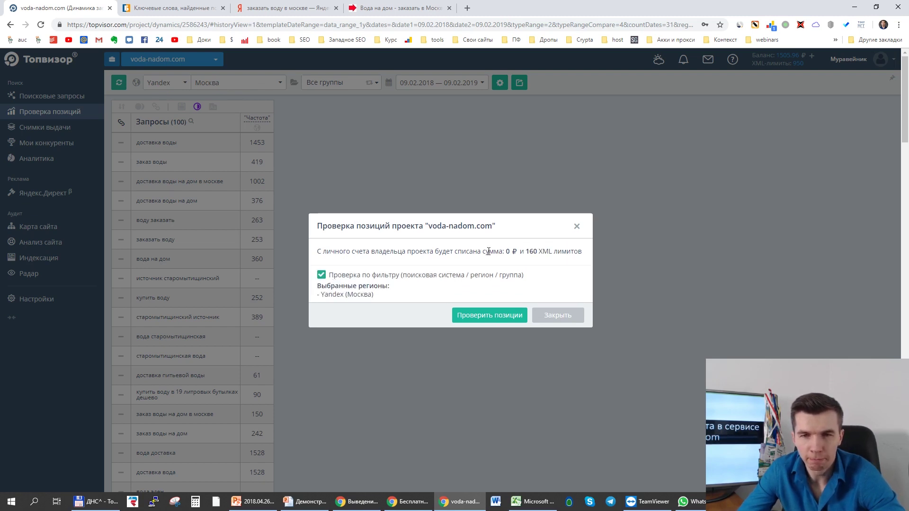
pyautogui.doubleClick(531, 252)
pyautogui.click(528, 251)
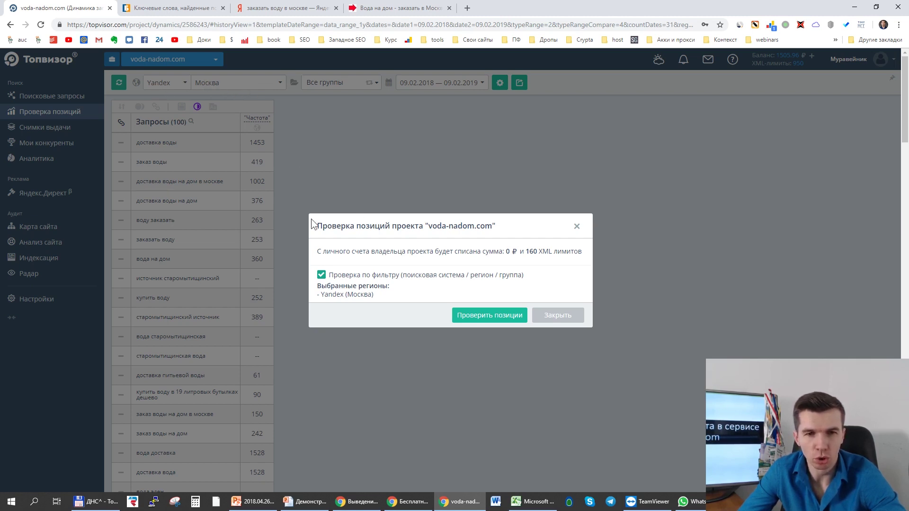
# Step: Turn off the search engine, region and group filter and start the position check for the whole project
pyautogui.moveTo(376, 294); pyautogui.dragTo(323, 295)
pyautogui.click(324, 294)
pyautogui.click(322, 275)
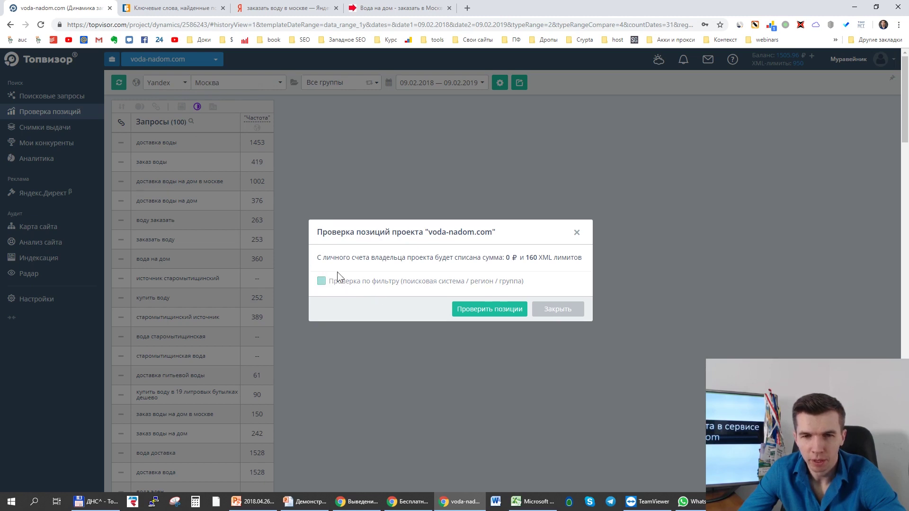
pyautogui.click(485, 310)
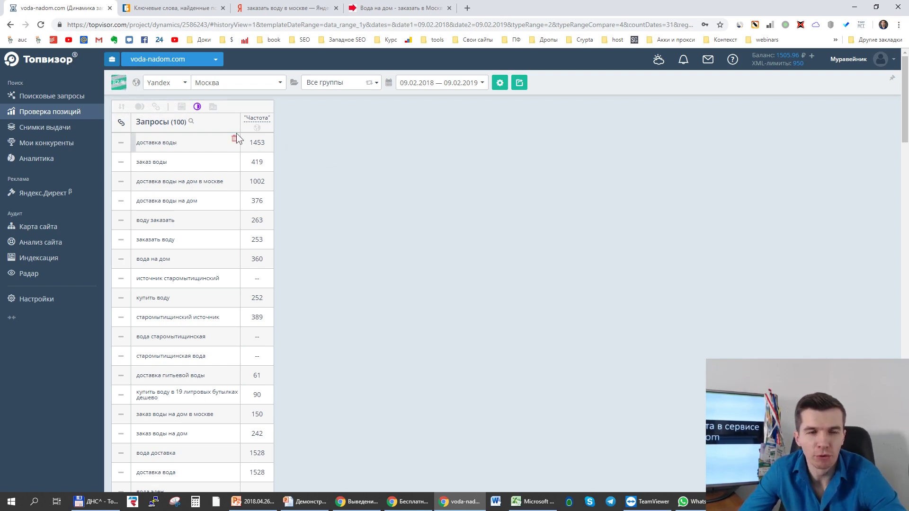
# Step: Look through the collected Yandex positions for Москва across all queries and reload the report
pyautogui.moveTo(122, 86)
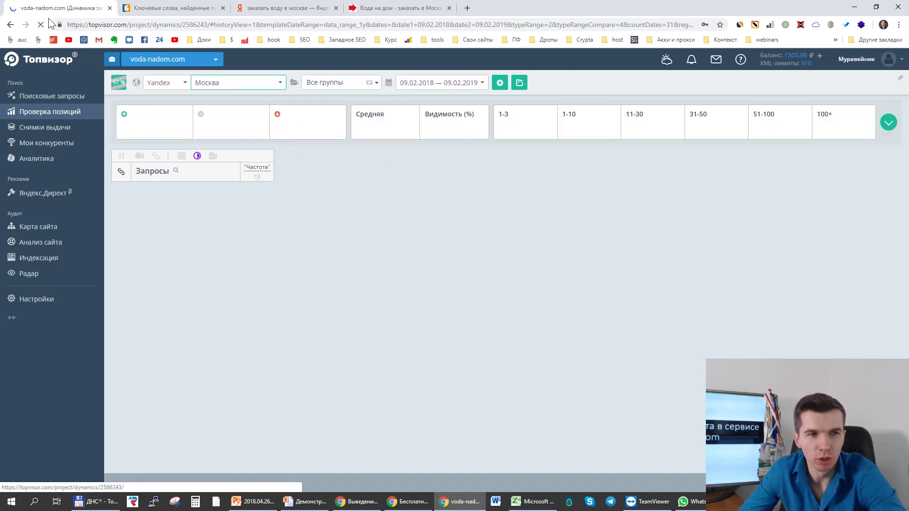
pyautogui.scroll(-15, 306, 215)
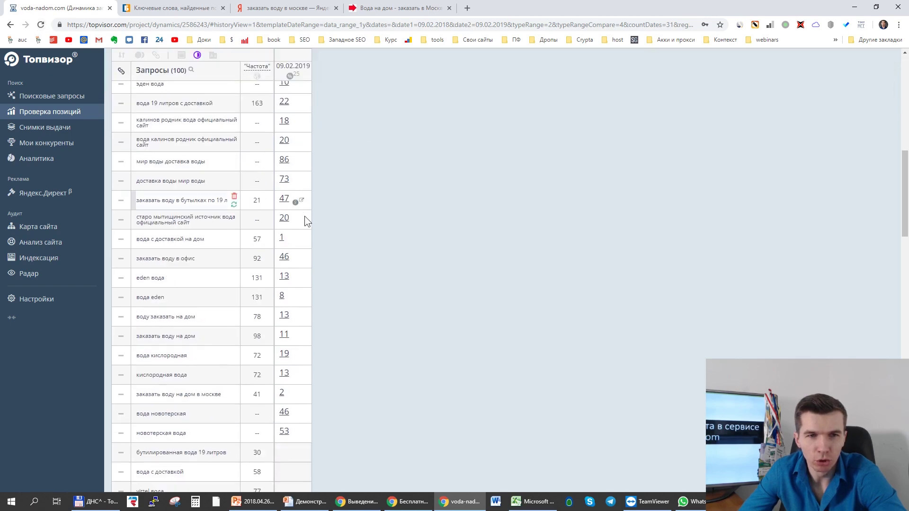
pyautogui.scroll(-5, 305, 215)
pyautogui.scroll(5, 294, 215)
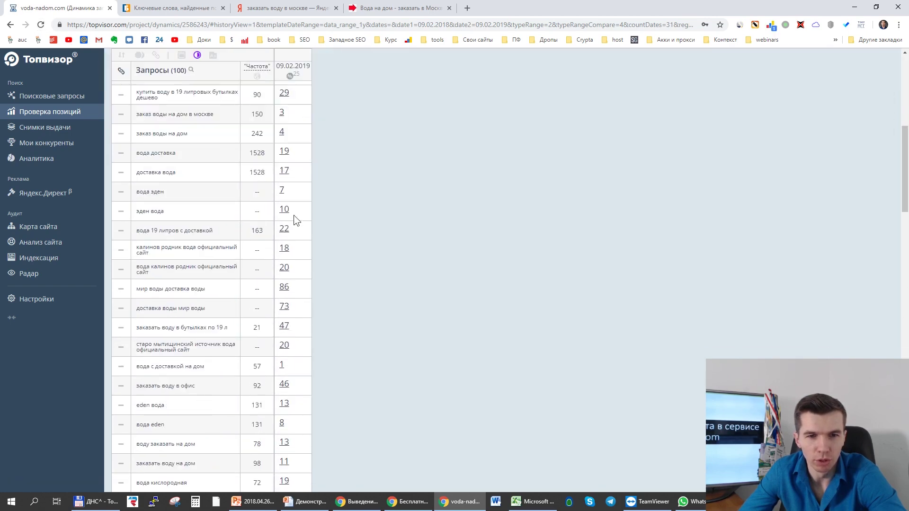
pyautogui.scroll(-8, 293, 207)
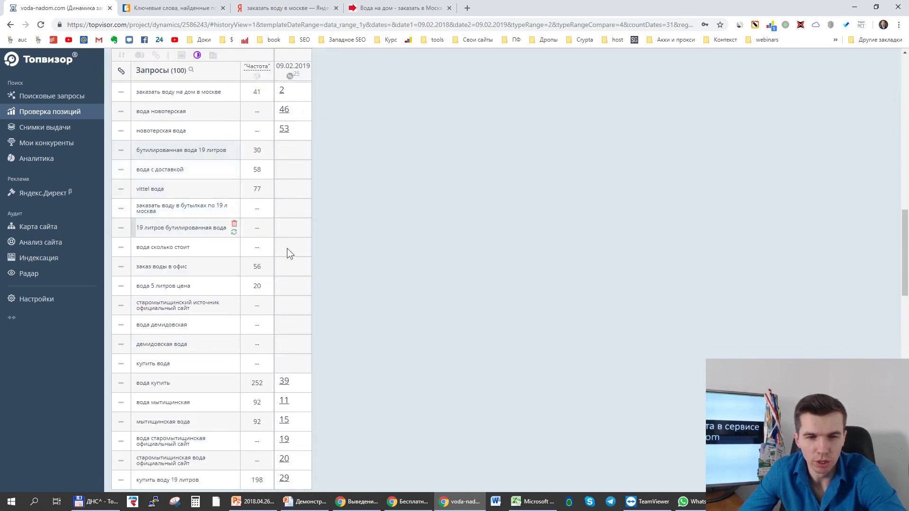
pyautogui.scroll(15, 290, 262)
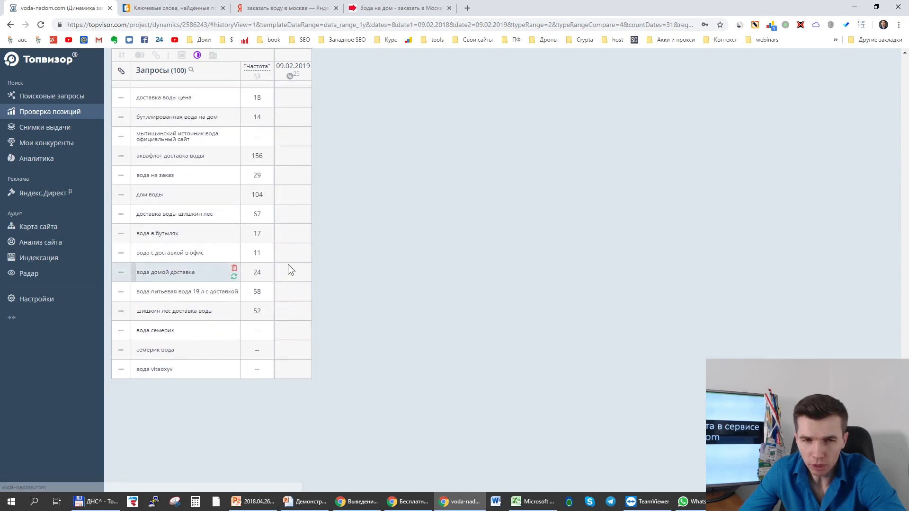
pyautogui.scroll(3, 287, 264)
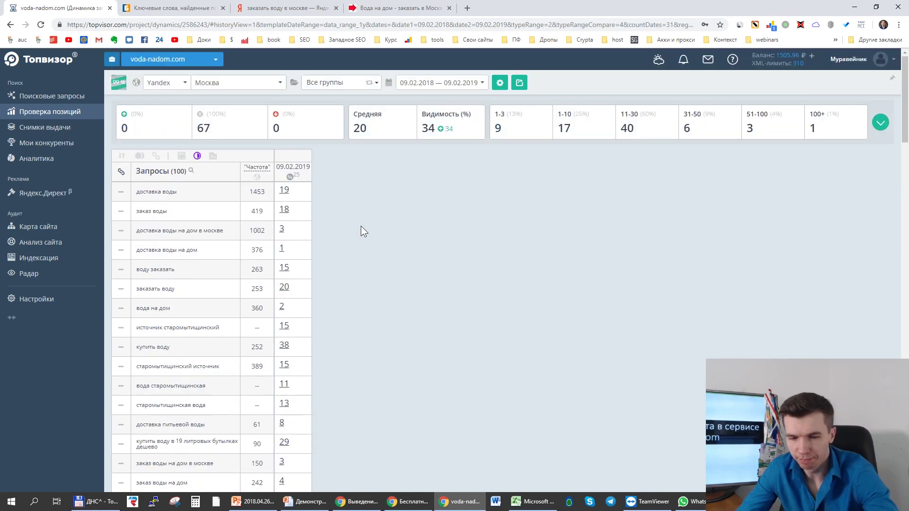
pyautogui.press('F5')
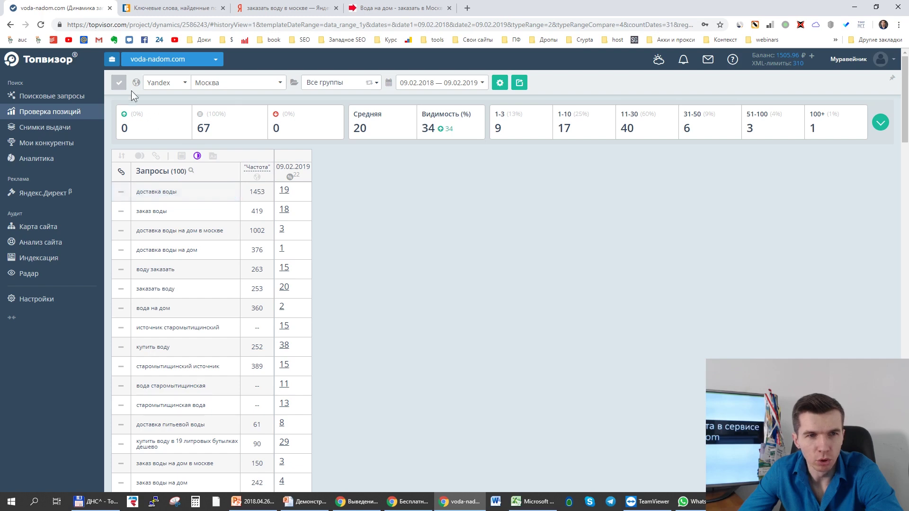
# Step: View the Yandex search results for the query доставка воды from its position entry and return to the report
pyautogui.click(285, 193)
pyautogui.click(220, 9)
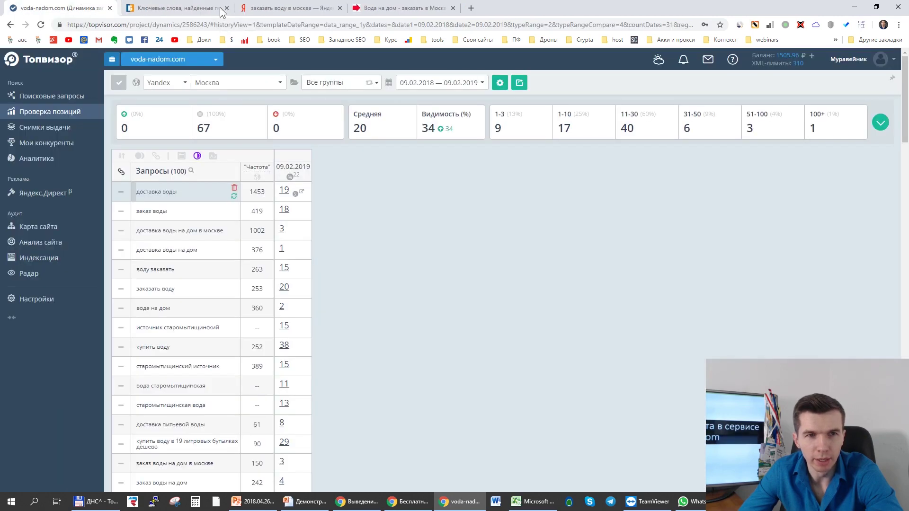
pyautogui.click(299, 193)
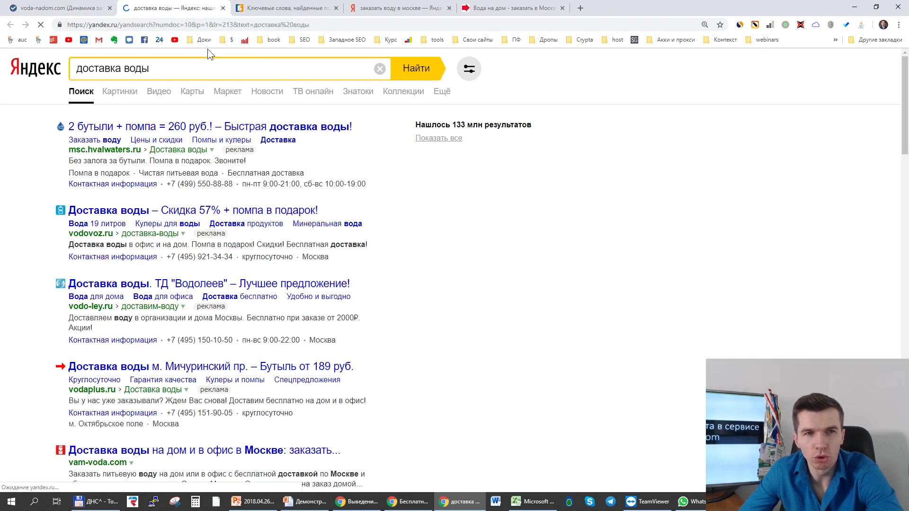
pyautogui.click(223, 8)
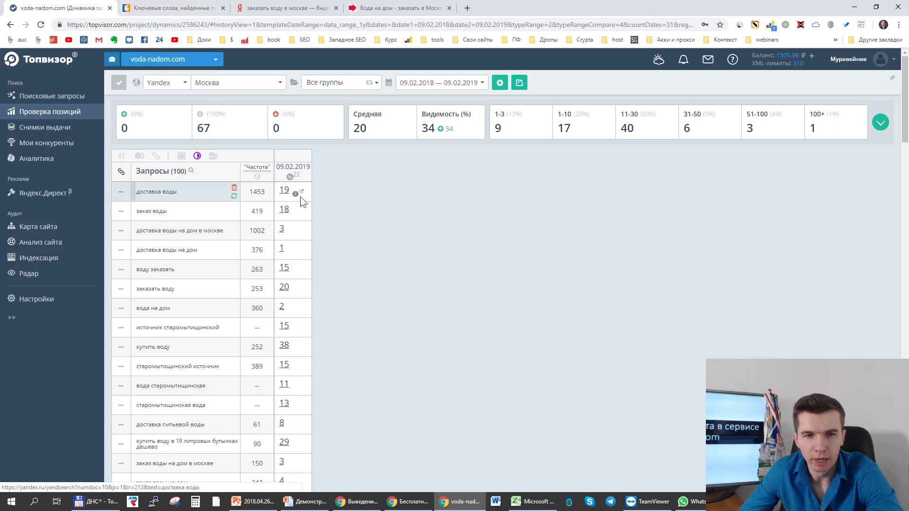
# Step: Open the Yandex results for доставка воды in an incognito window, look through them and close the window
pyautogui.rightClick(301, 192)
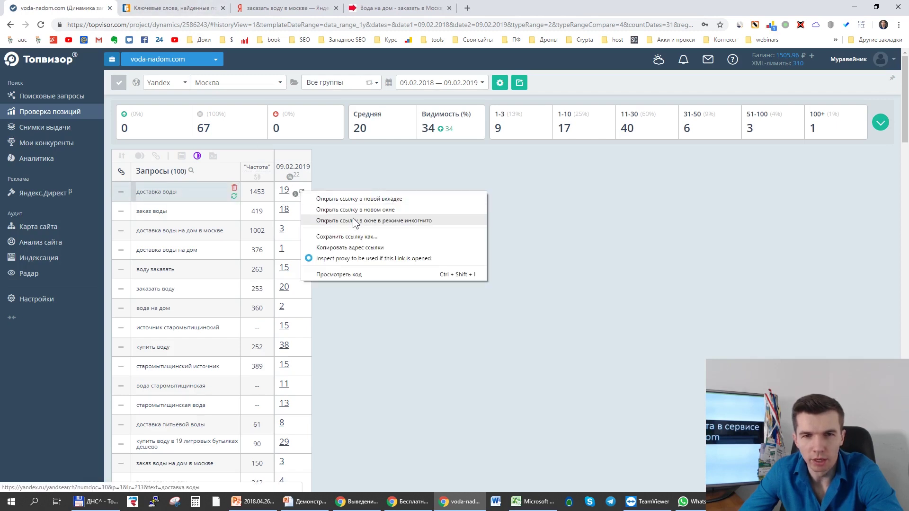
pyautogui.click(354, 220)
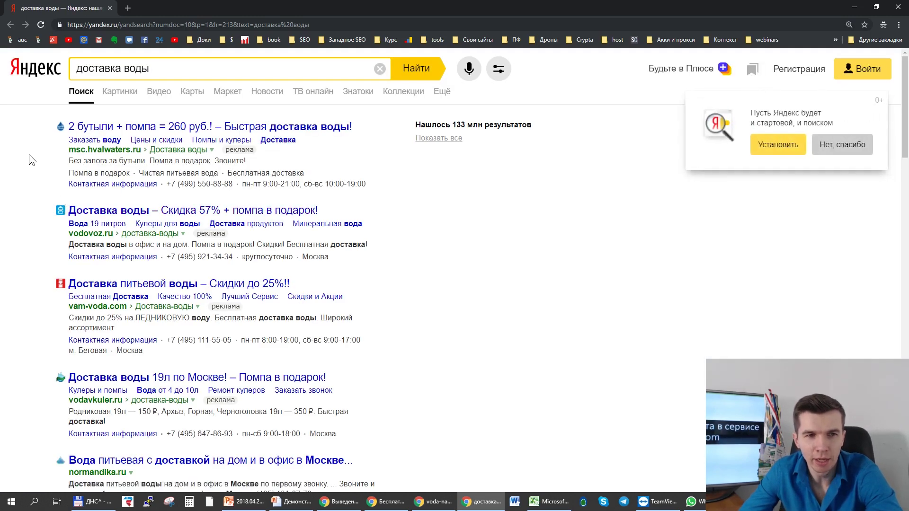
pyautogui.scroll(-5, 26, 196)
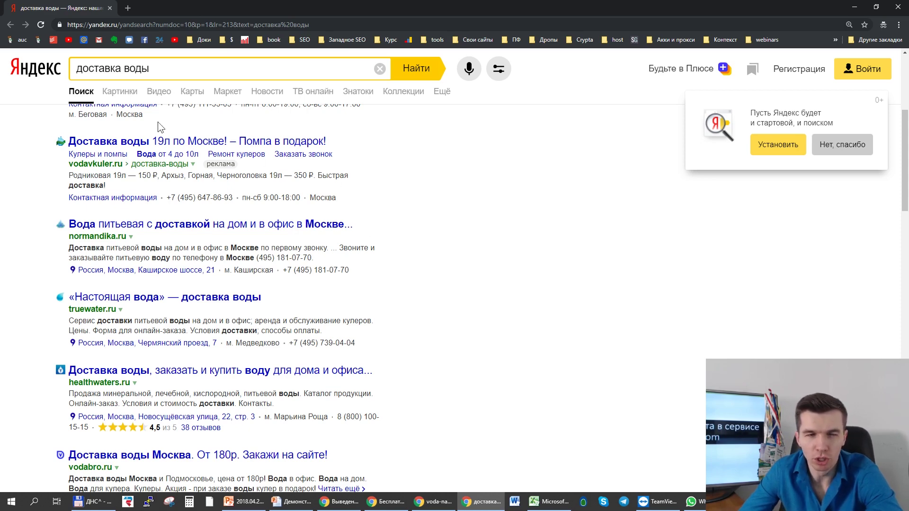
pyautogui.click(109, 8)
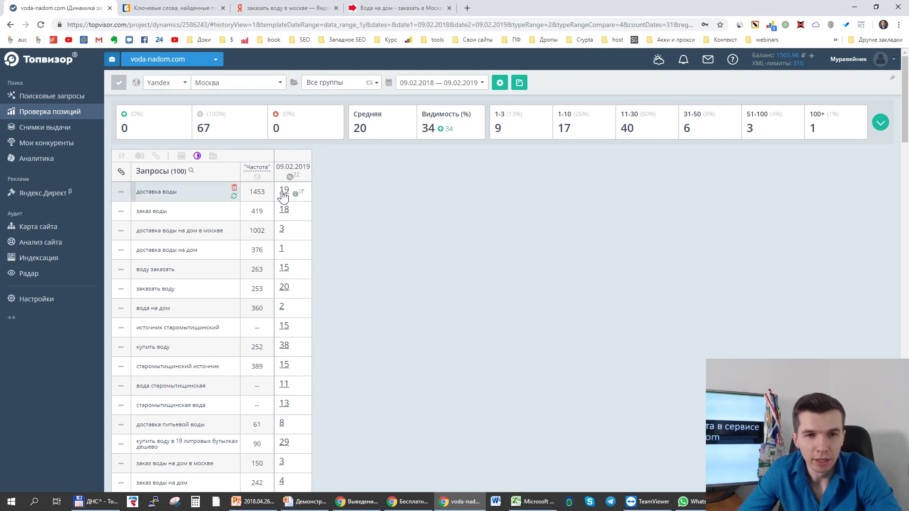
# Step: View the Yandex positions for Москва, Смартфон, switch the report to Google and look through the Москва / ru positions
pyautogui.click(207, 87)
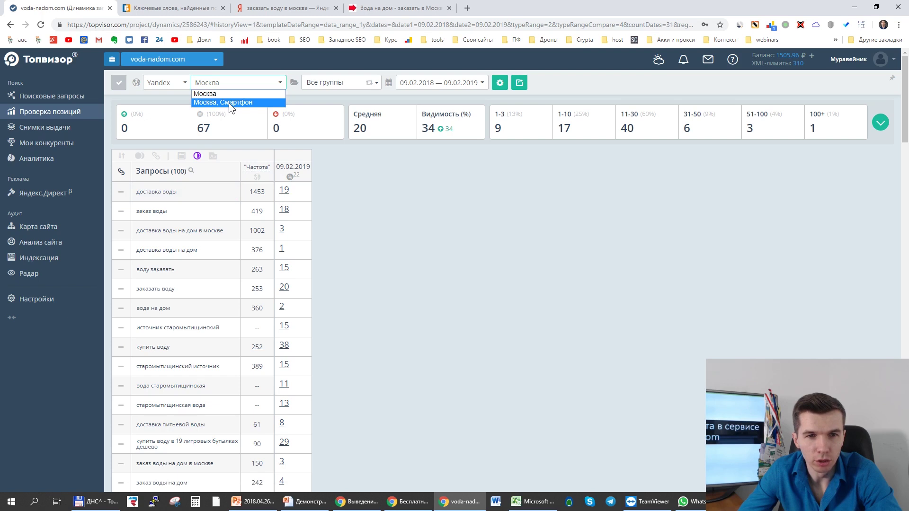
pyautogui.click(229, 103)
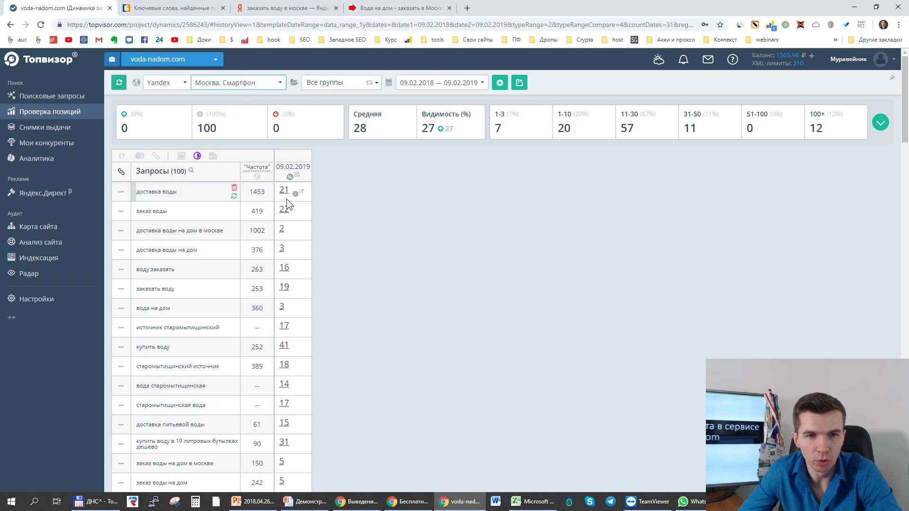
pyautogui.click(164, 88)
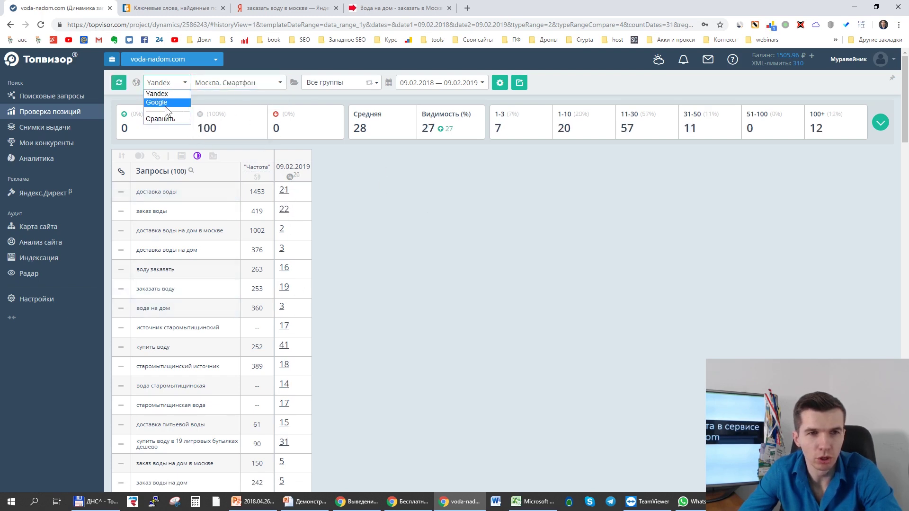
pyautogui.click(165, 102)
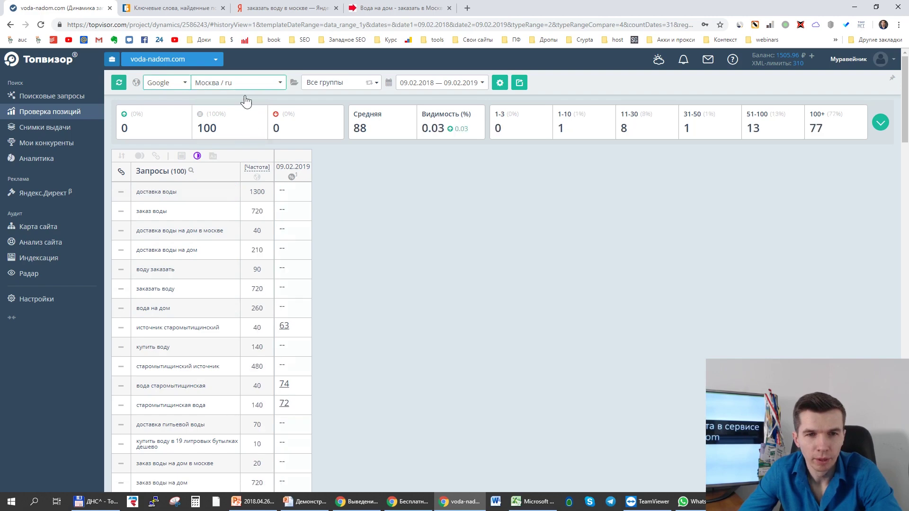
pyautogui.scroll(-5, 315, 250)
pyautogui.scroll(5, 314, 249)
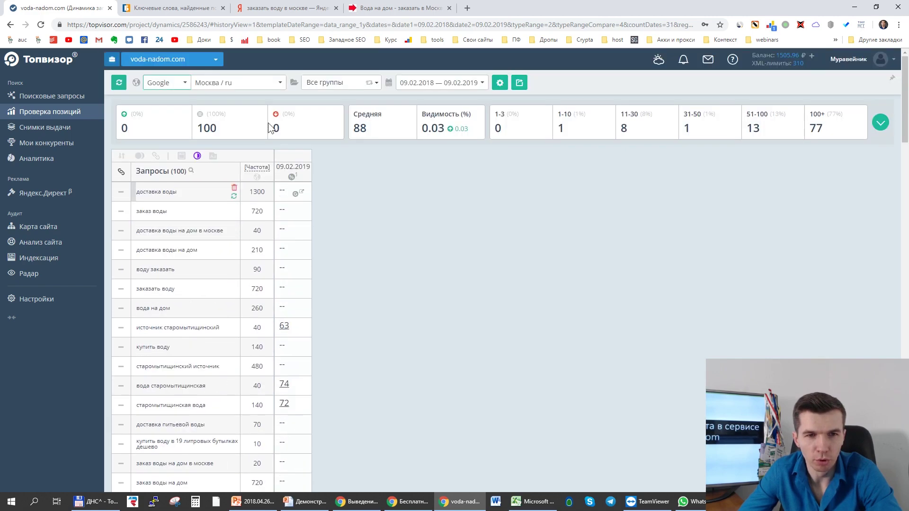
# Step: View the Google positions for Москва / ru, Смартфон and return the report to Москва / ru
pyautogui.click(243, 85)
pyautogui.click(242, 102)
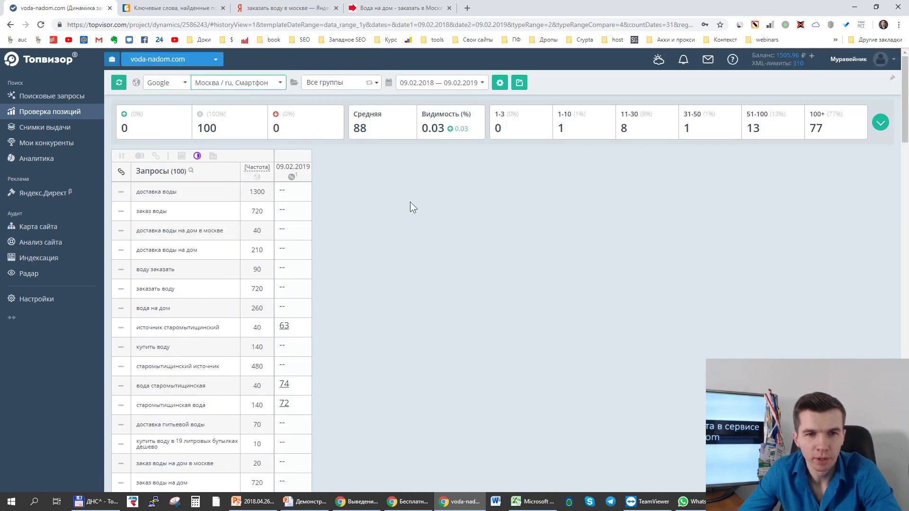
pyautogui.click(256, 83)
pyautogui.click(201, 95)
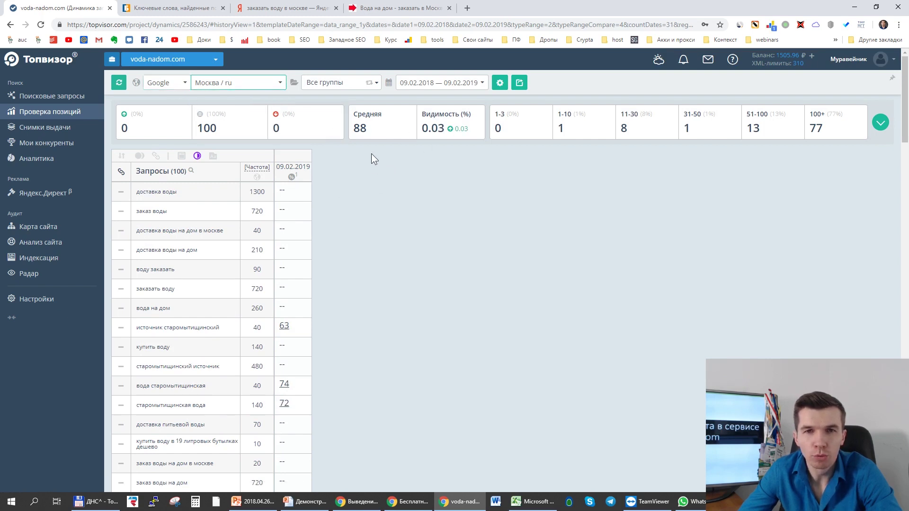
# Step: Switch the report to Yandex, view the comparison of all search engines and regions, and return to the Yandex positions
pyautogui.click(166, 82)
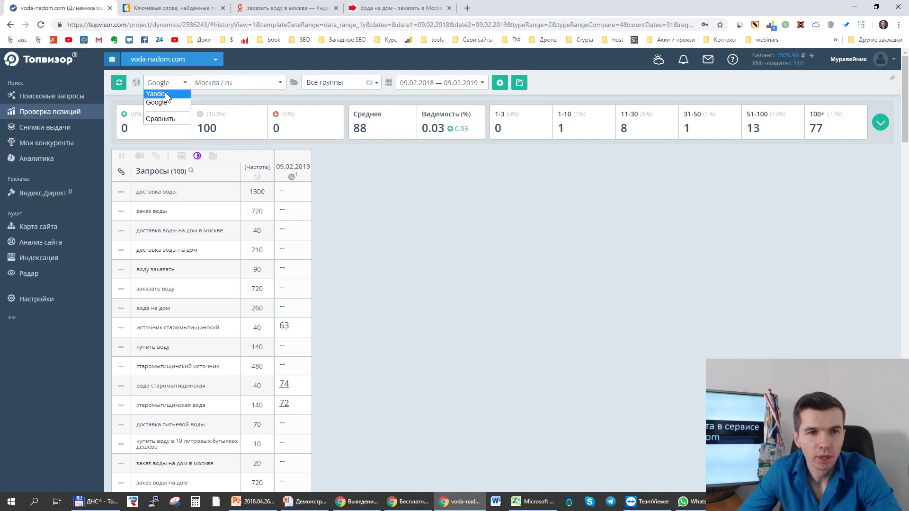
pyautogui.click(186, 98)
pyautogui.click(167, 84)
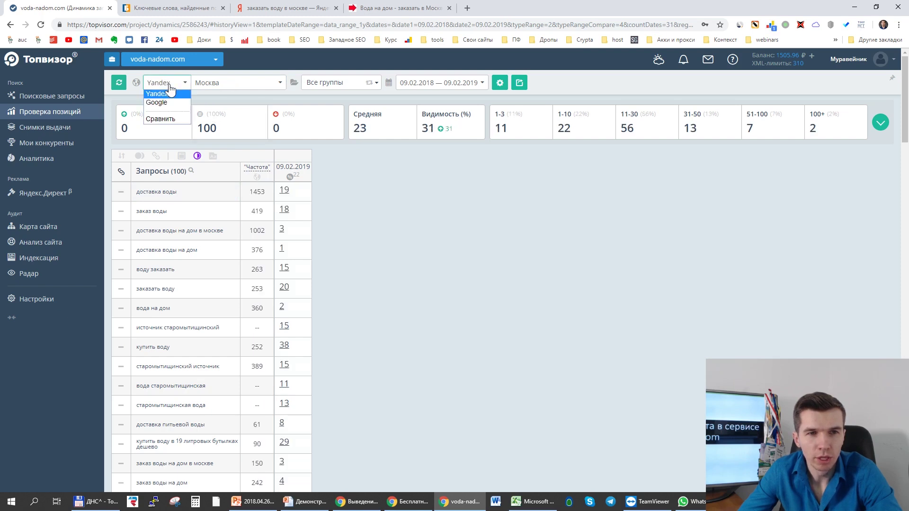
pyautogui.click(167, 118)
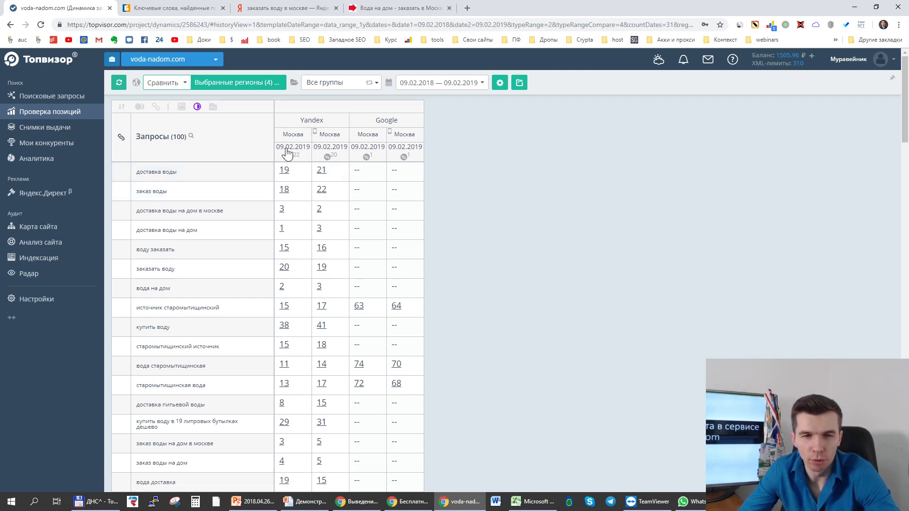
pyautogui.moveTo(287, 154)
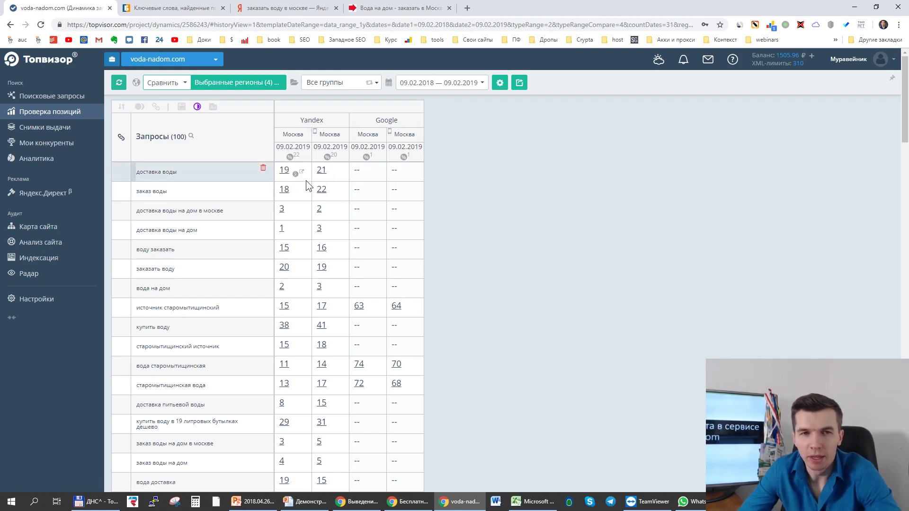
pyautogui.click(177, 90)
pyautogui.click(172, 95)
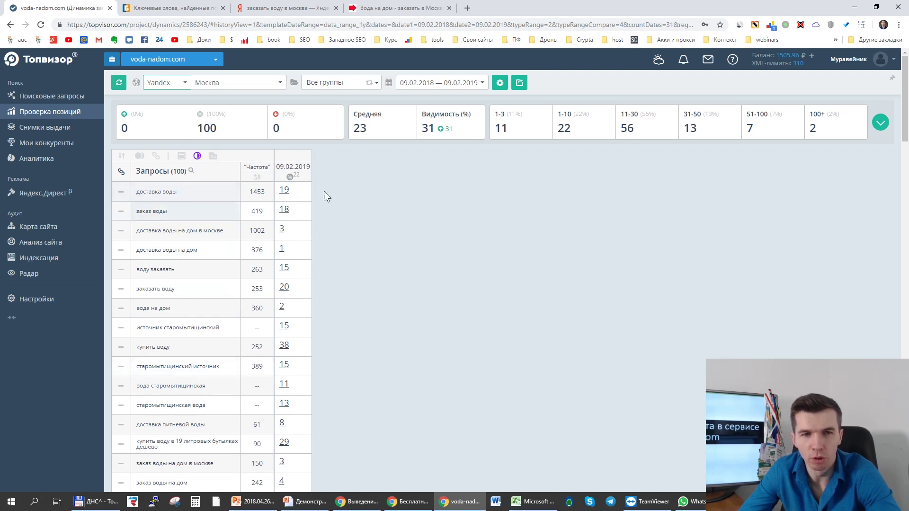
# Step: Reopen the Yandex and Google comparison, look through the positions of all queries and examine each region's share of queries in the top 10
pyautogui.click(169, 84)
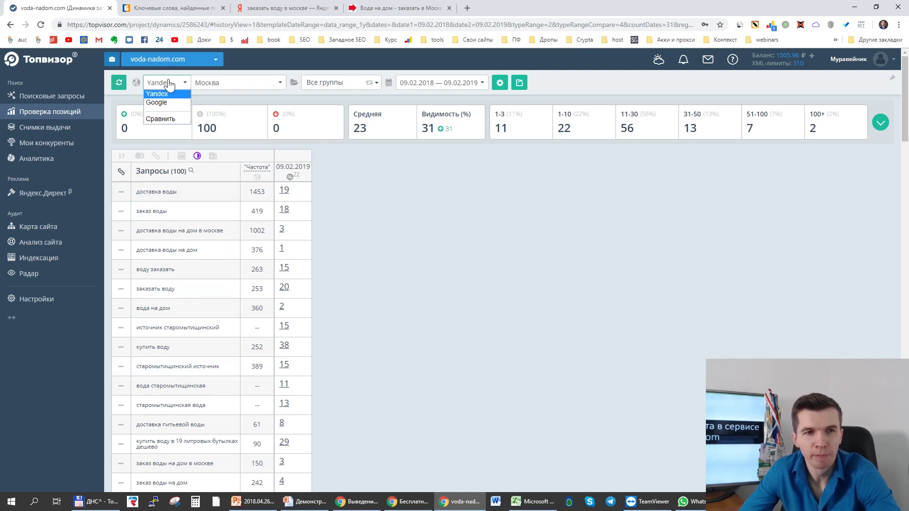
pyautogui.click(159, 119)
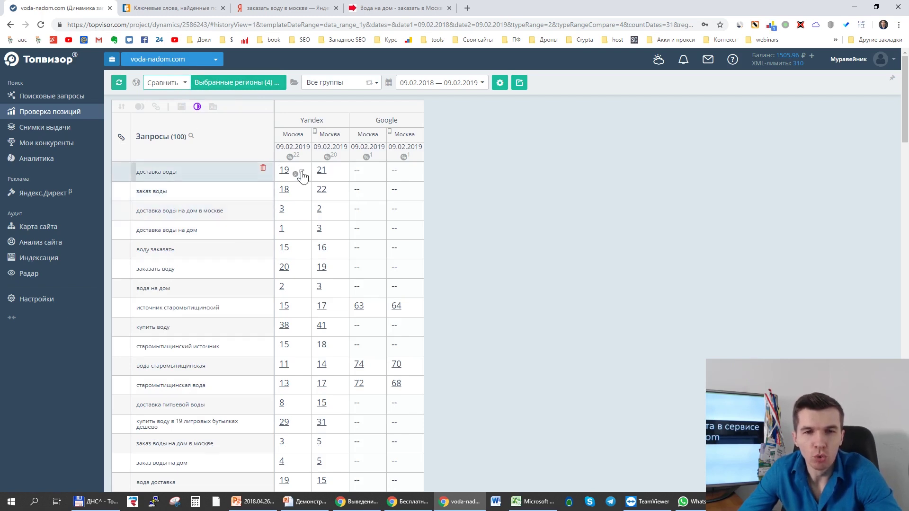
pyautogui.scroll(-5, 402, 214)
pyautogui.scroll(-20, 403, 215)
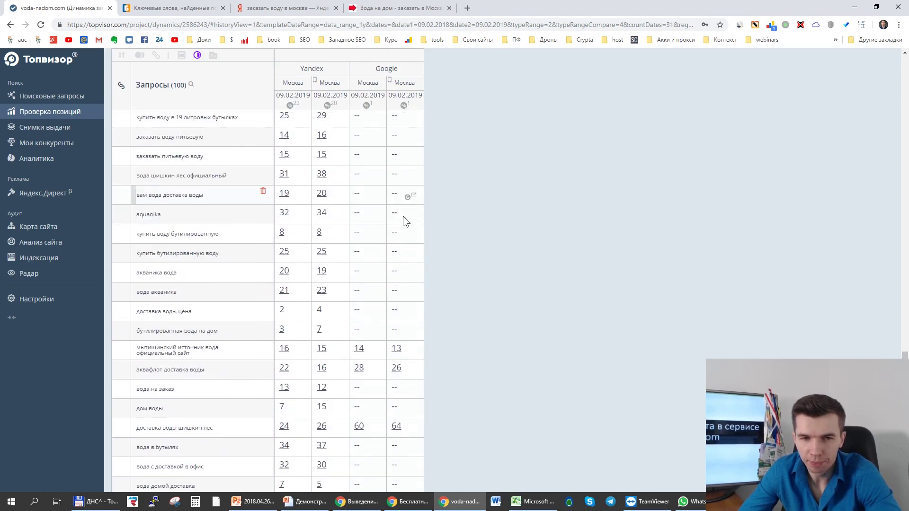
pyautogui.scroll(20, 402, 216)
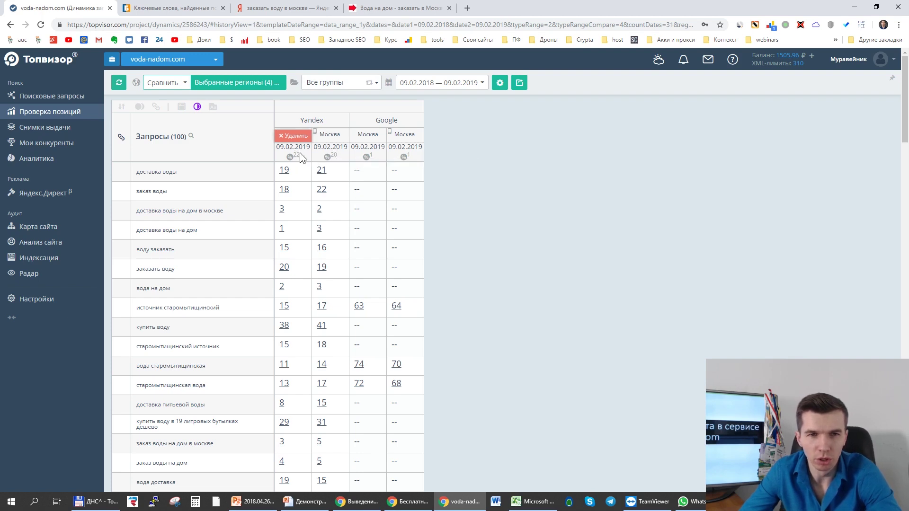
pyautogui.moveTo(297, 154)
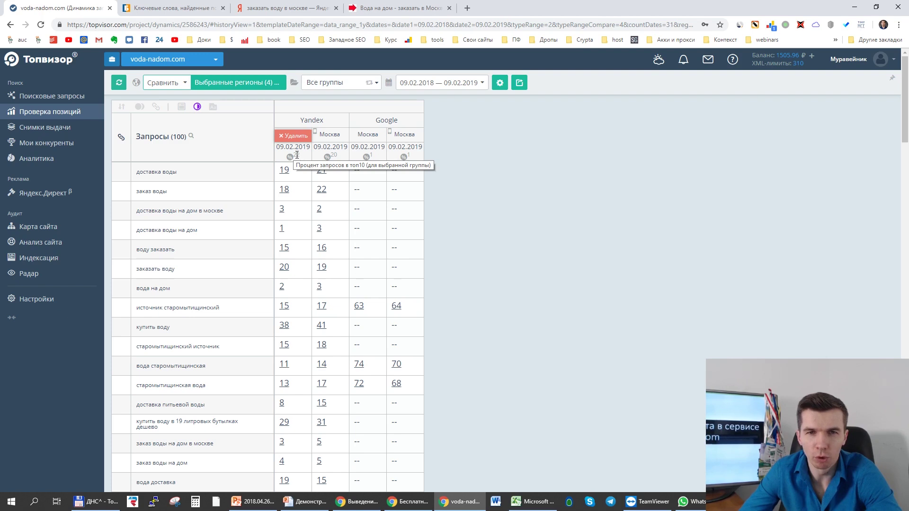
pyautogui.moveTo(333, 155)
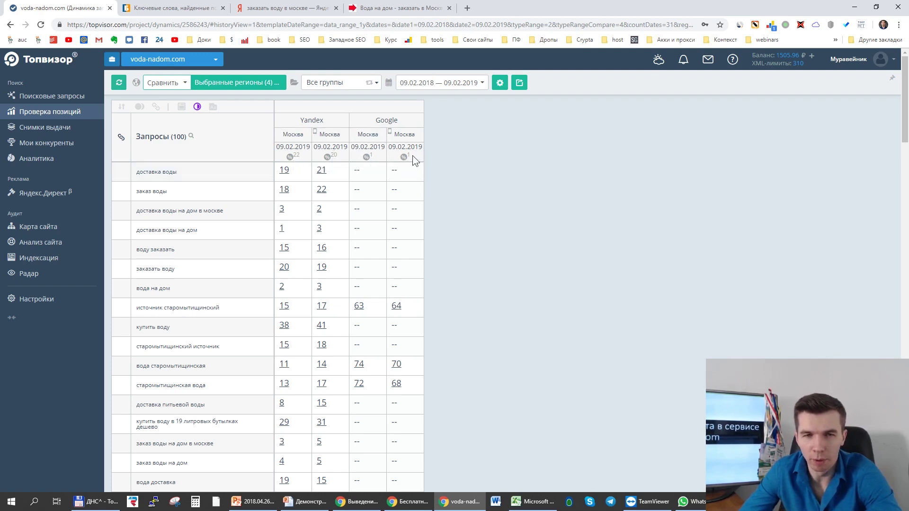
# Step: Return the report to Yandex for Москва and examine the summary of improved, unchanged and worsened queries along with the position list
pyautogui.click(166, 83)
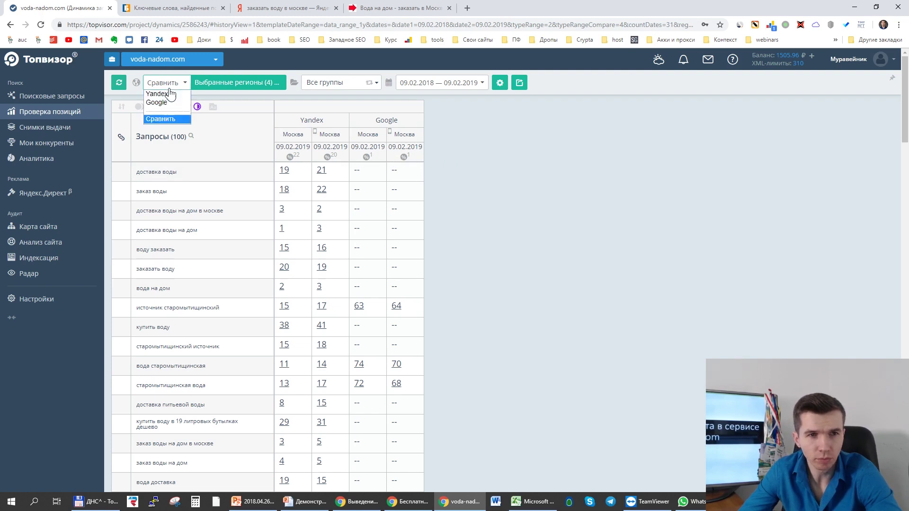
pyautogui.click(172, 97)
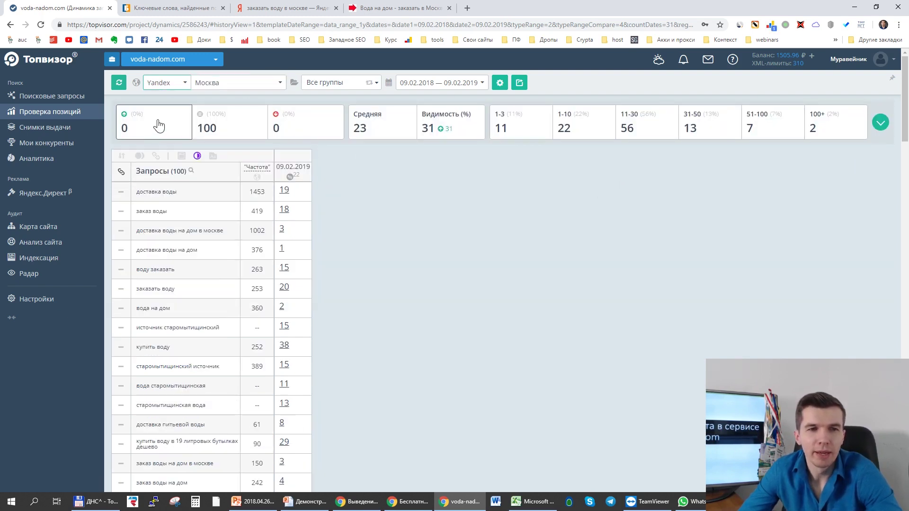
pyautogui.moveTo(325, 130)
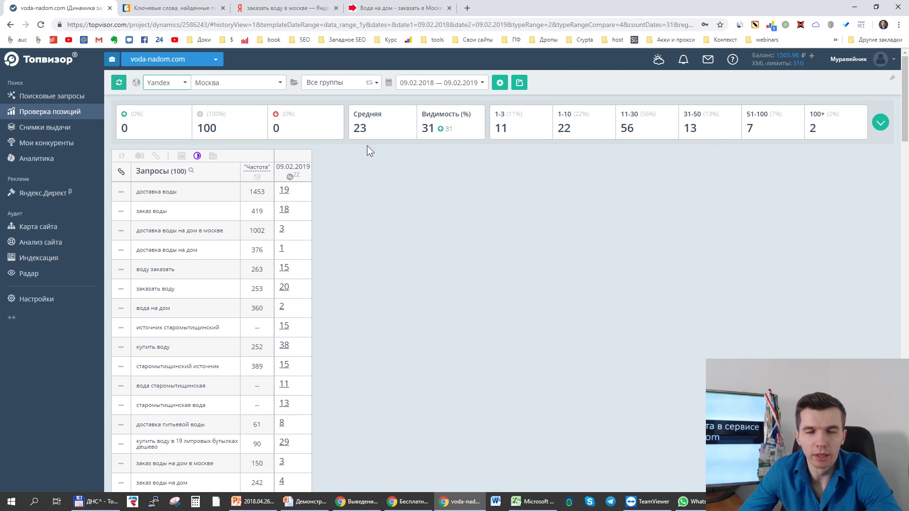
pyautogui.moveTo(142, 131)
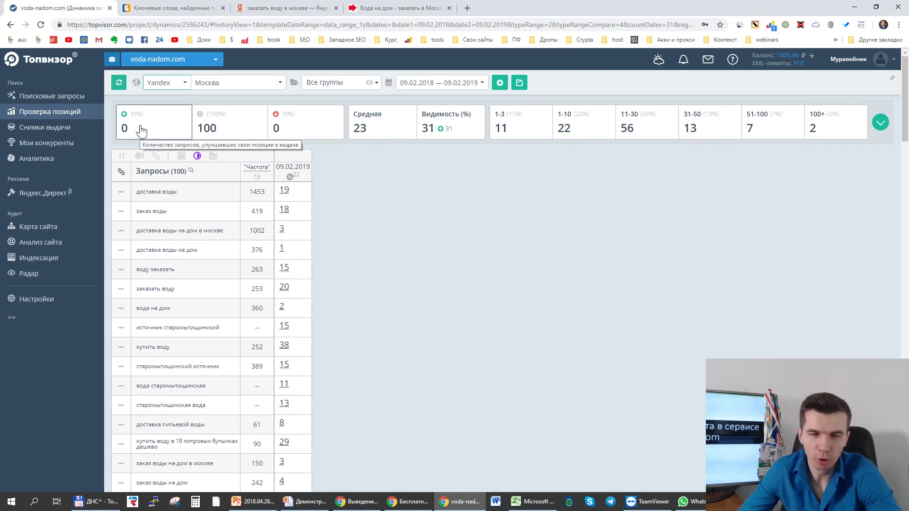
pyautogui.moveTo(236, 127)
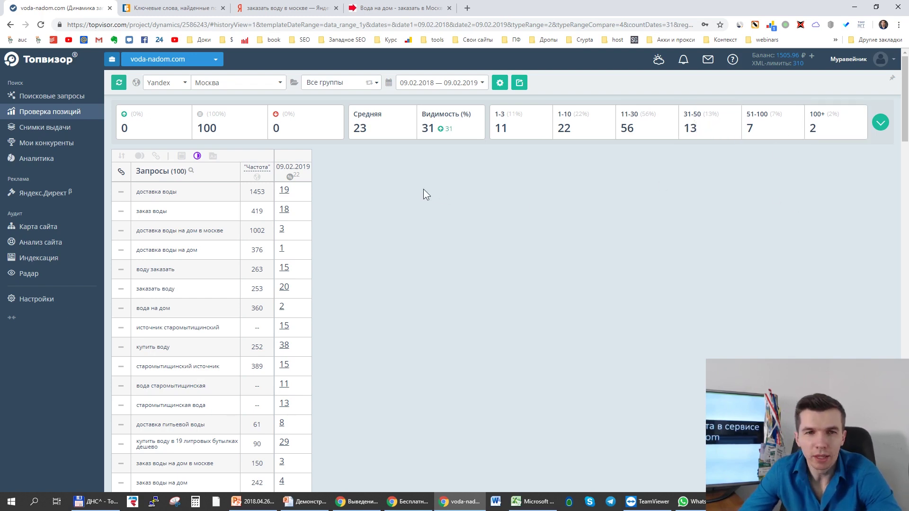
pyautogui.scroll(-1, 379, 265)
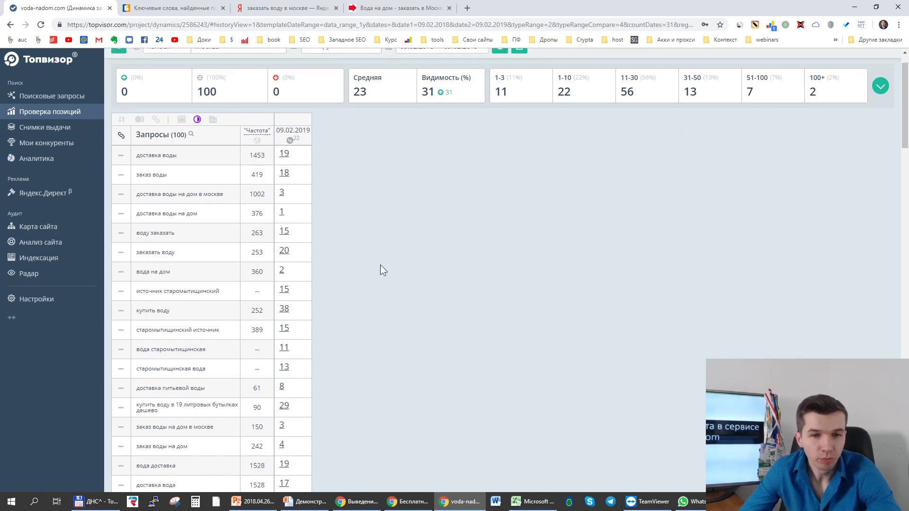
pyautogui.scroll(-5, 380, 270)
pyautogui.scroll(5, 391, 234)
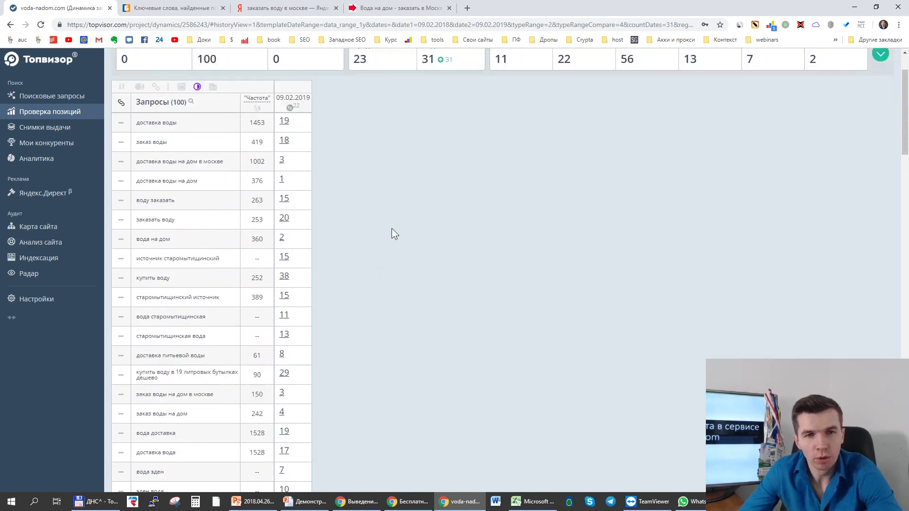
pyautogui.scroll(2, 395, 234)
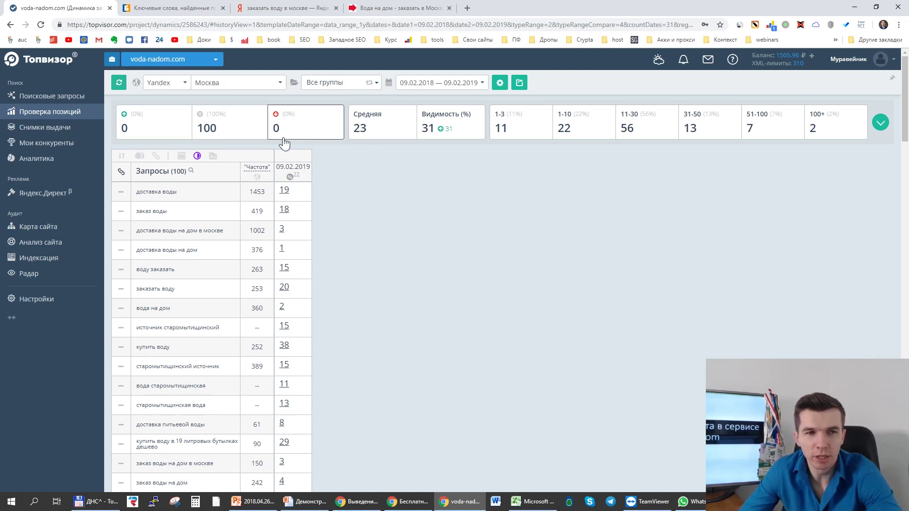
# Step: Check the cost of a new position check for the whole project and close the dialog without starting it
pyautogui.click(120, 84)
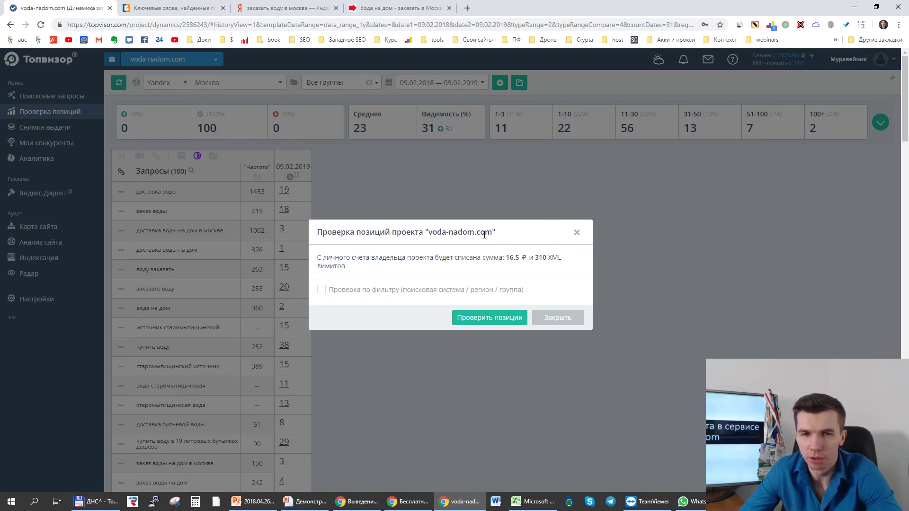
pyautogui.doubleClick(508, 261)
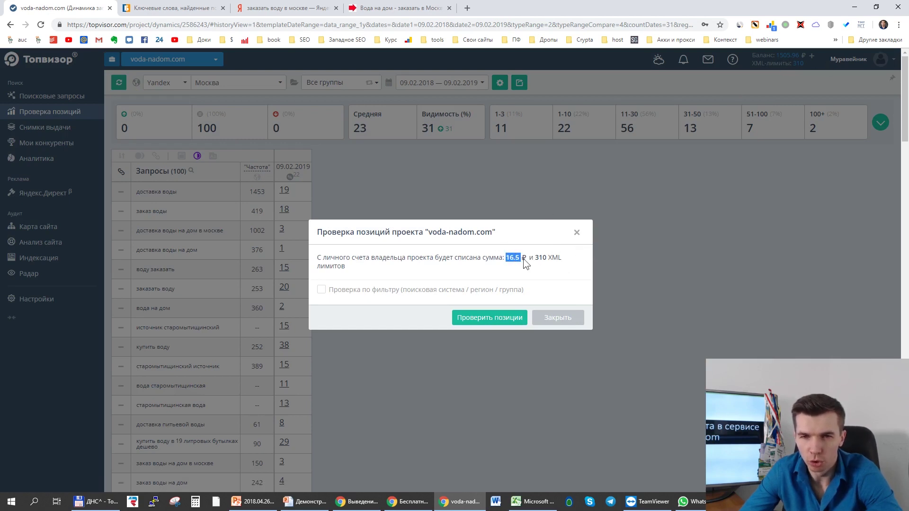
pyautogui.click(576, 233)
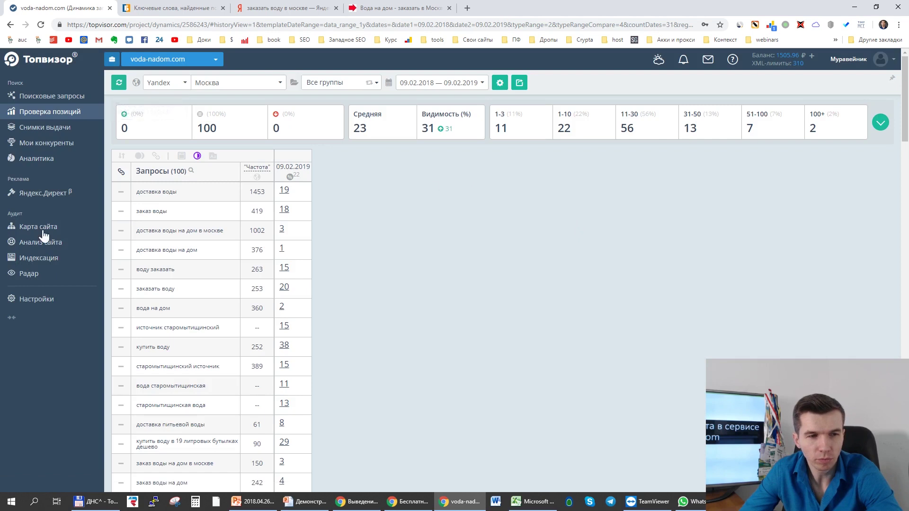
# Step: In the project settings, schedule the position checks to run after Yandex updates with a delay of 10 hours
pyautogui.click(25, 303)
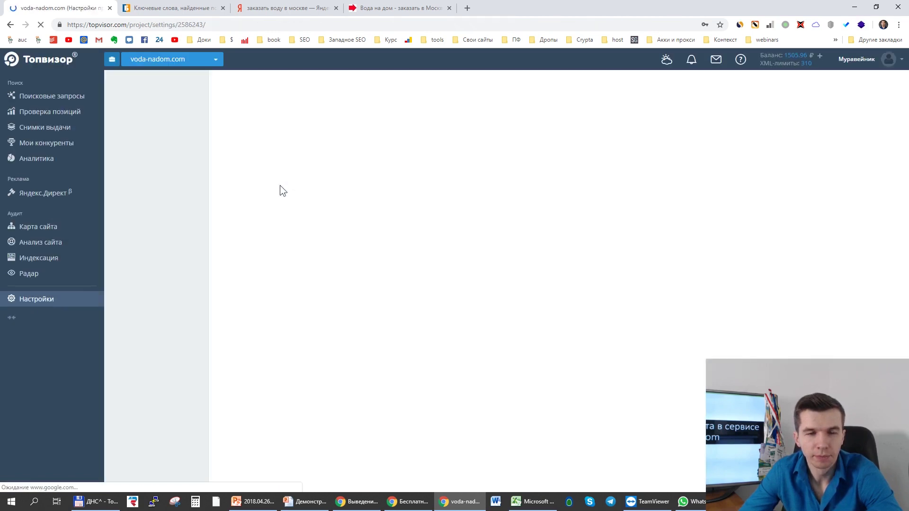
pyautogui.click(153, 99)
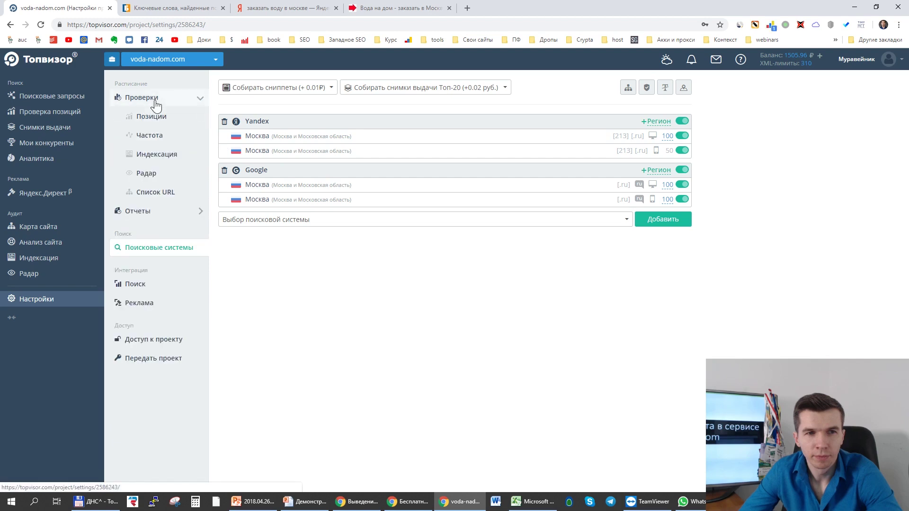
pyautogui.click(161, 122)
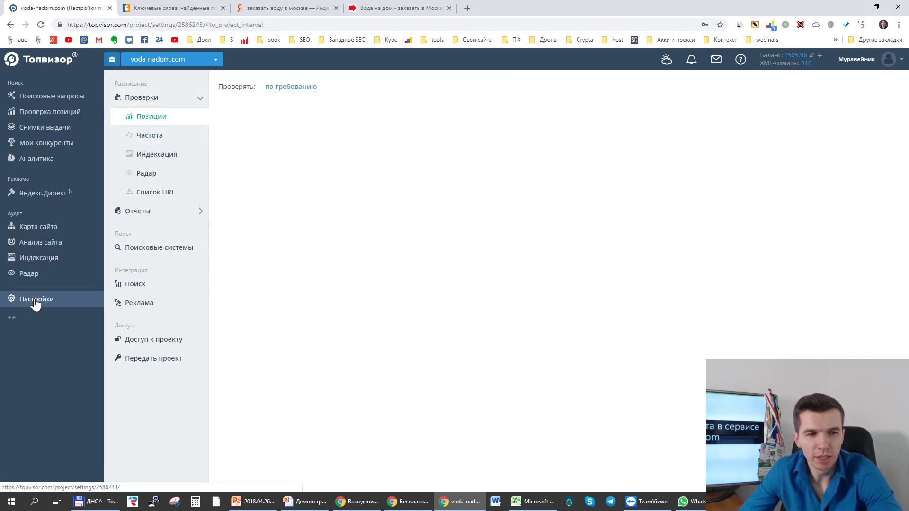
pyautogui.click(297, 89)
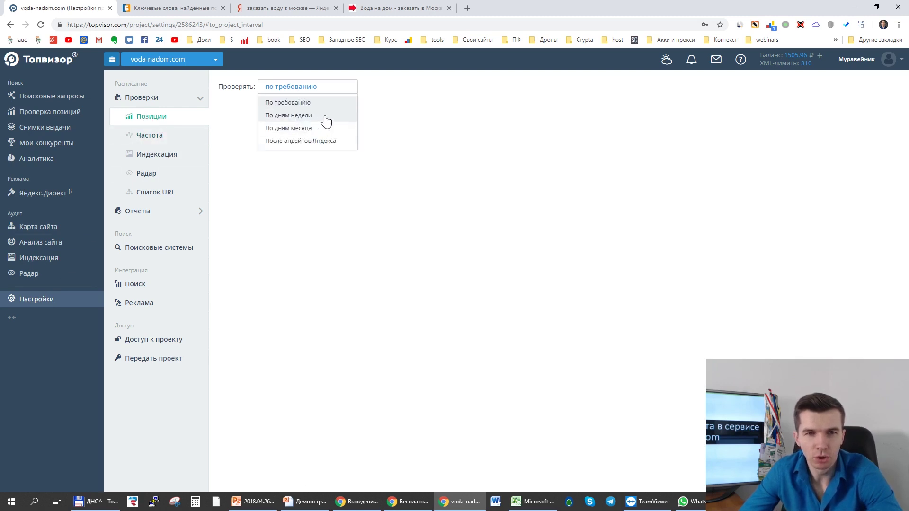
pyautogui.click(323, 141)
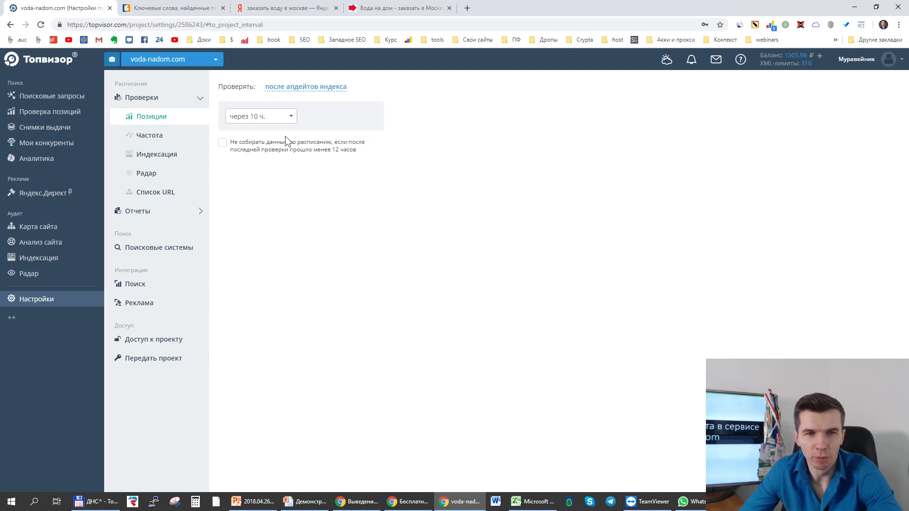
pyautogui.click(273, 121)
pyautogui.click(269, 121)
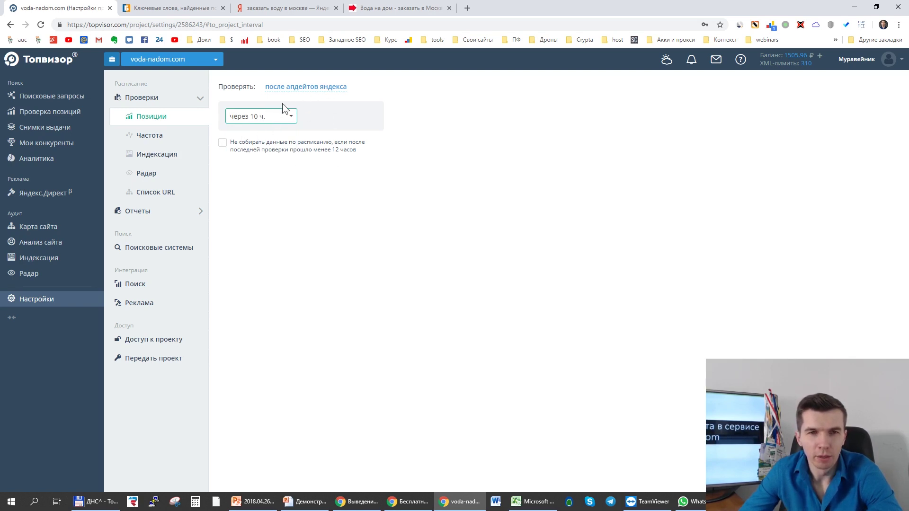
# Step: Enable skipping scheduled data collection when the last check was less than 12 hours ago, and look through the available delays after Yandex updates
pyautogui.click(231, 146)
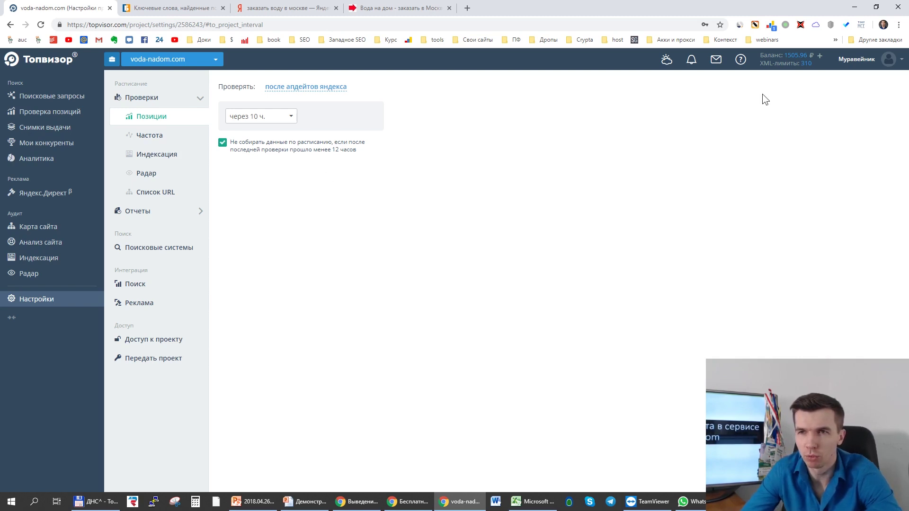
pyautogui.click(267, 123)
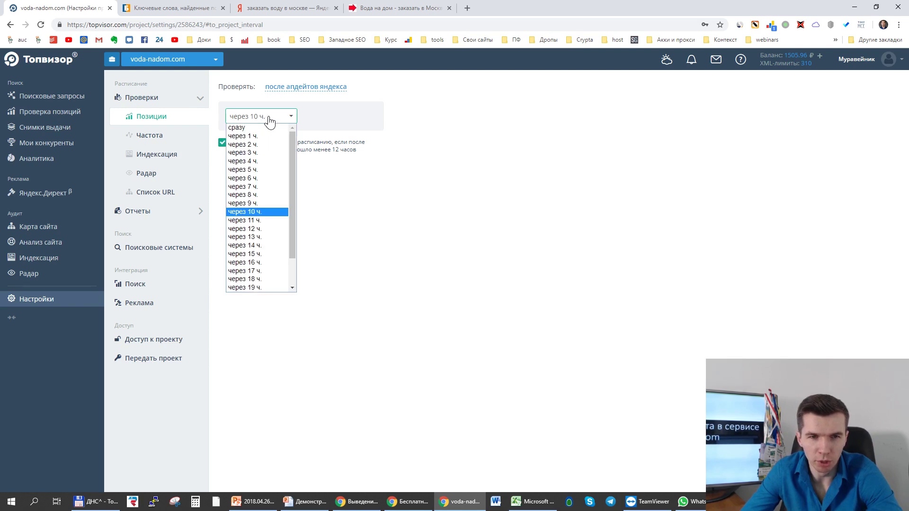
pyautogui.click(308, 114)
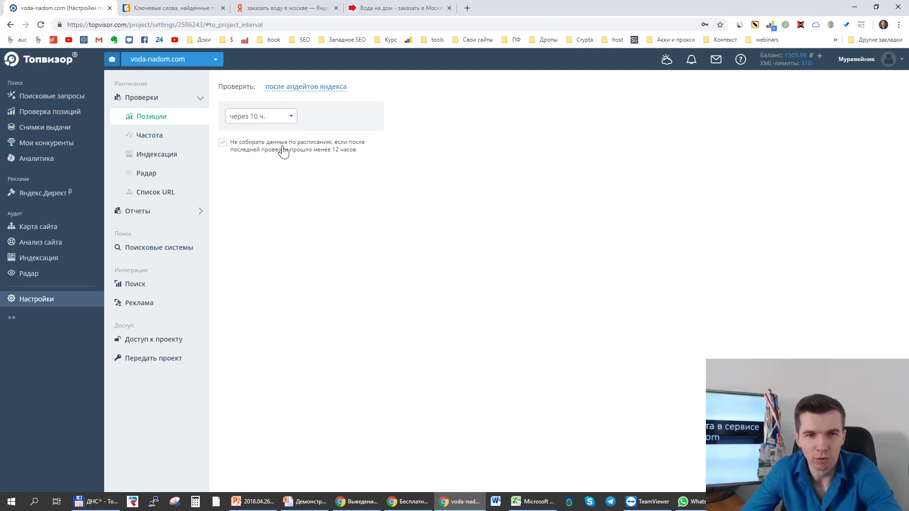
# Step: Switch the position check schedule to days of the week and set the start hour to 14
pyautogui.click(305, 88)
pyautogui.click(298, 115)
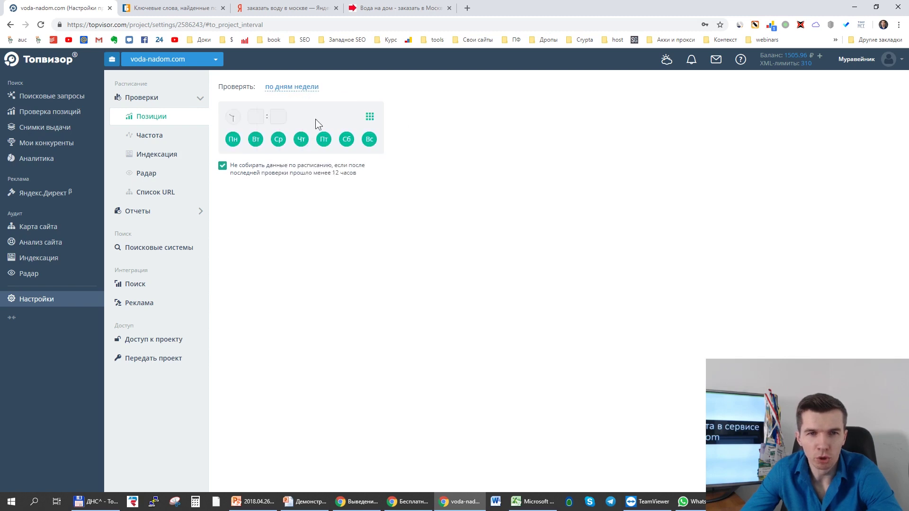
pyautogui.click(371, 141)
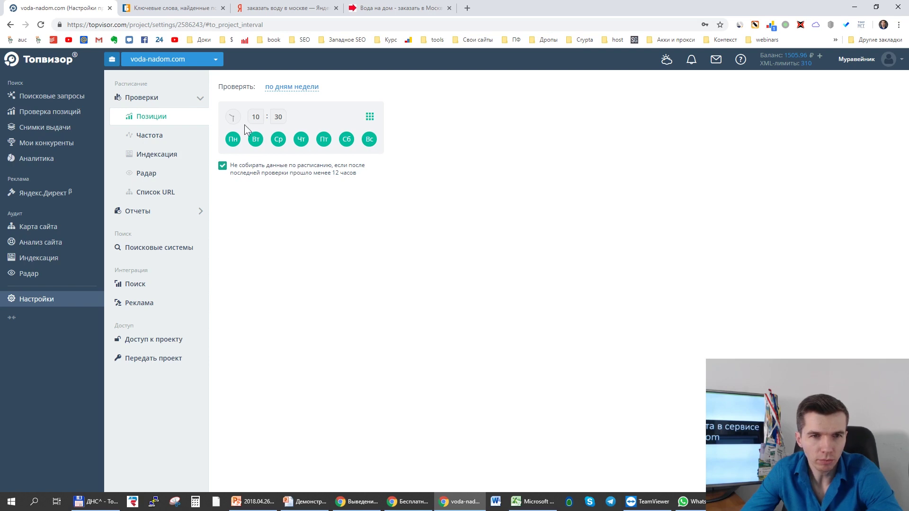
pyautogui.click(255, 118)
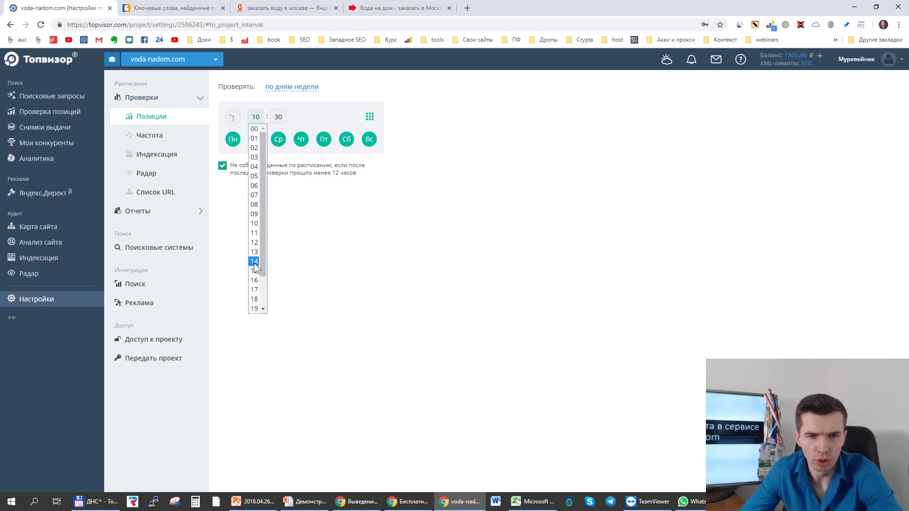
pyautogui.click(255, 261)
pyautogui.click(278, 117)
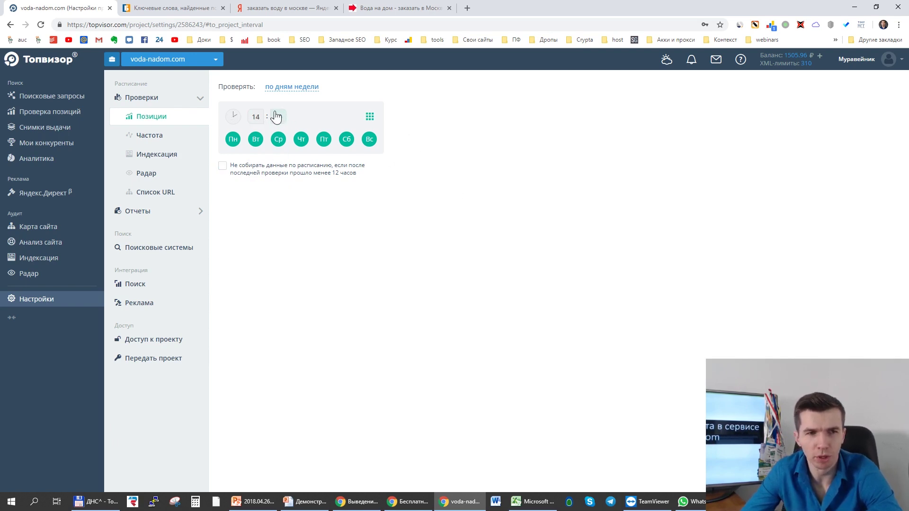
# Step: Set the position checks to run on demand (по требованию)
pyautogui.click(286, 89)
pyautogui.click(288, 101)
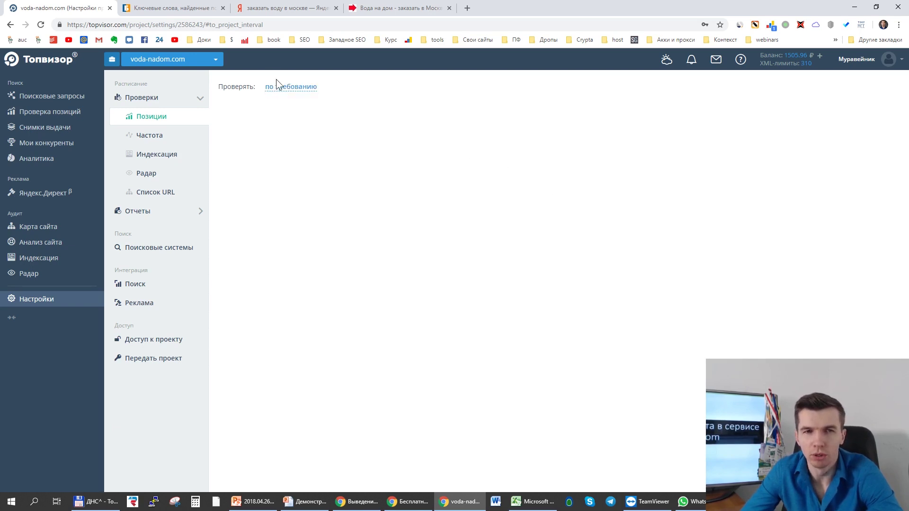